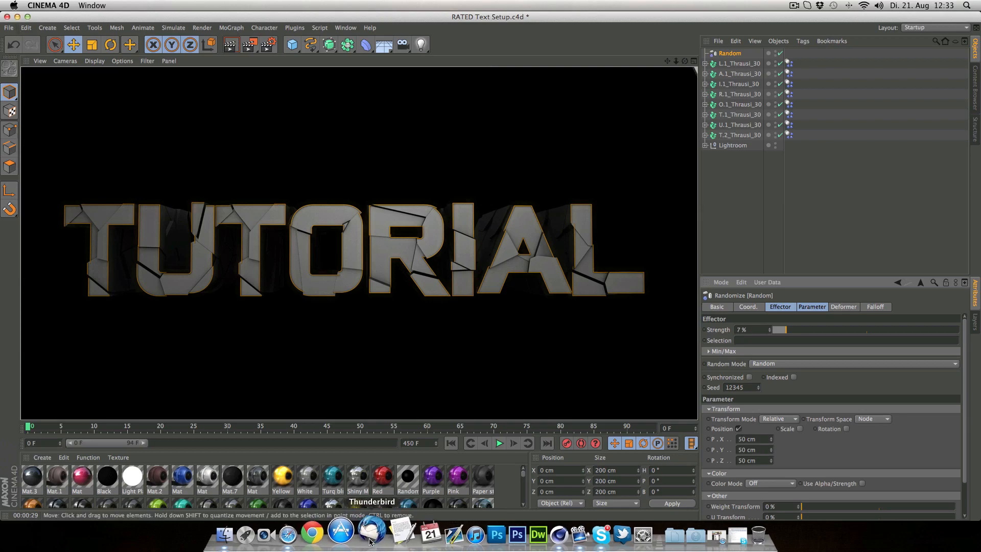
- Switch to Safari and check that the YouTube subscriptions feed is set to show Everything
{"action": "left_click", "coordinate": [308, 535]}
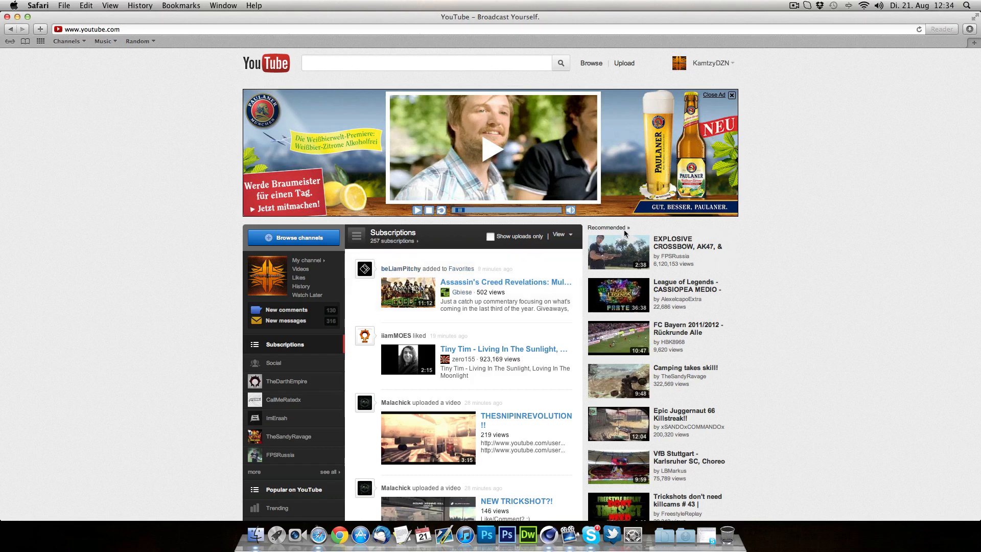
{"action": "left_click", "coordinate": [561, 236]}
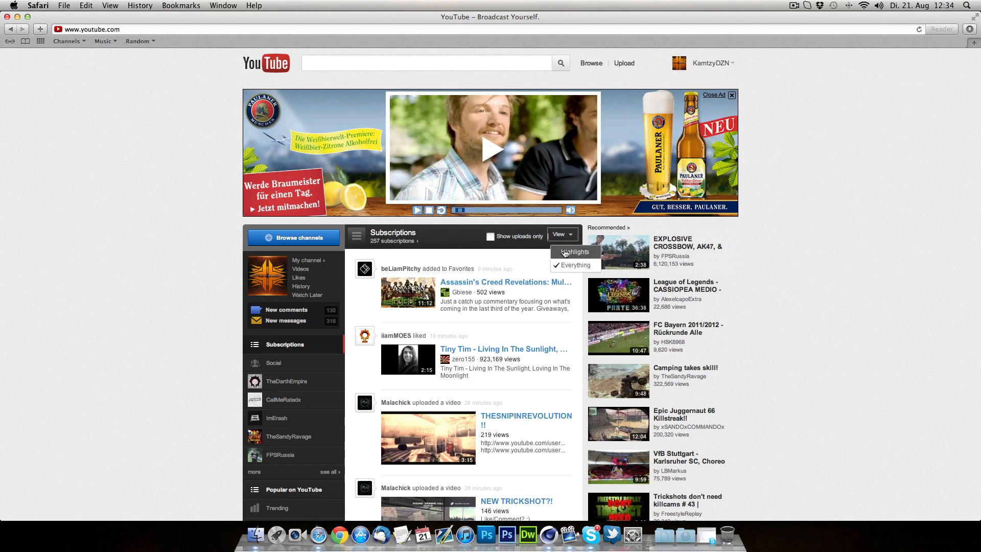
{"action": "left_click", "coordinate": [583, 267]}
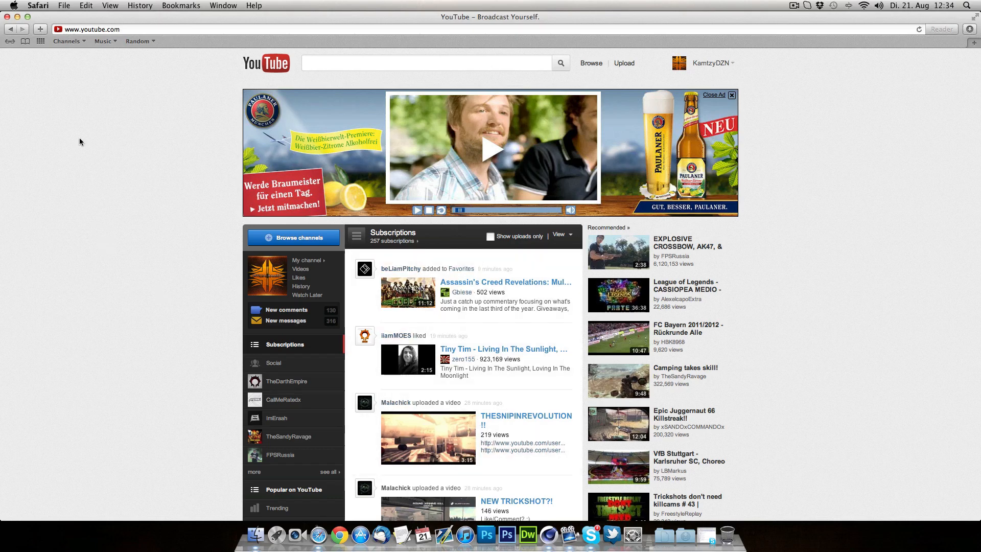
{"action": "left_click", "coordinate": [17, 18]}
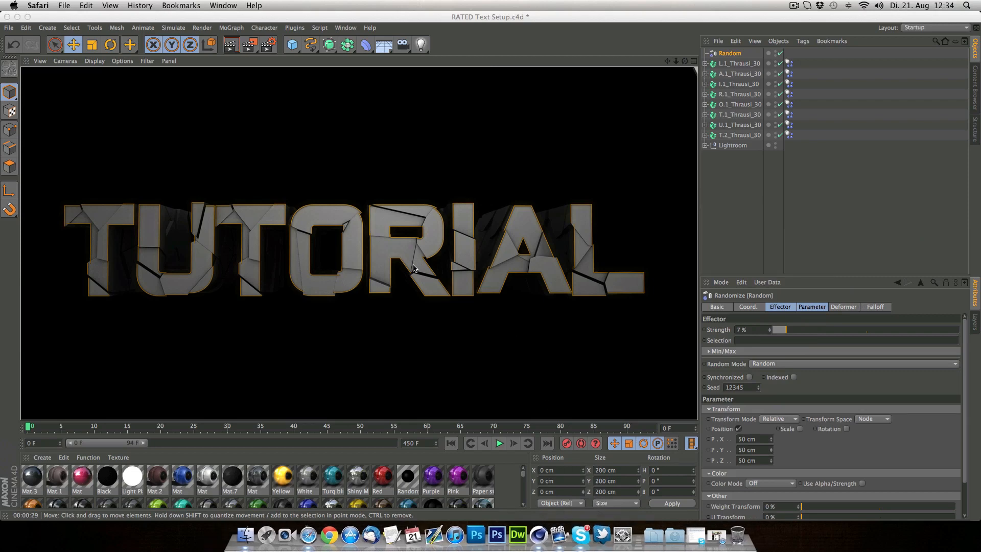
- Delete the Random effector and all fractured letter objects from the scene, keeping only the Lightroom
{"action": "left_click", "coordinate": [723, 55]}
{"action": "left_click", "coordinate": [732, 136], "text": "shift"}
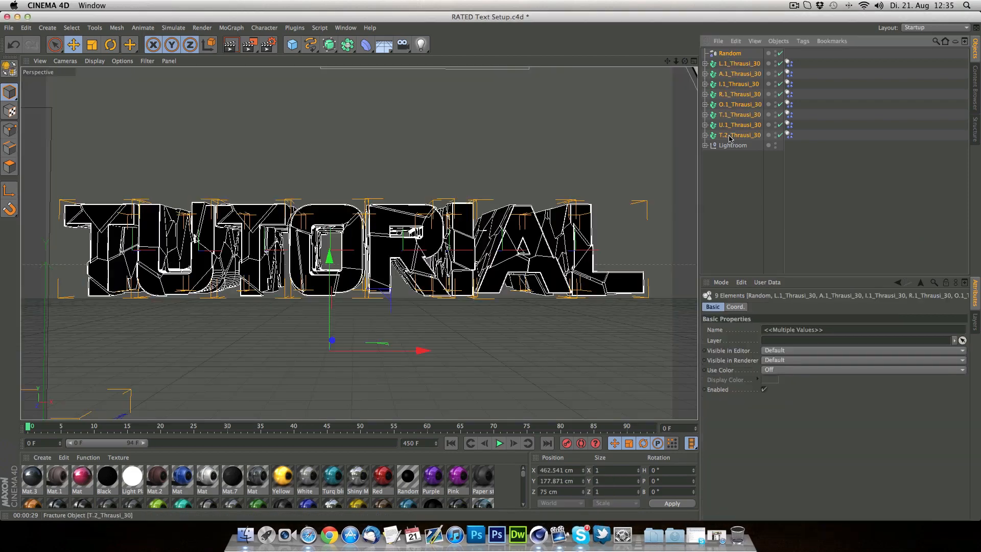
{"action": "key", "text": "Delete"}
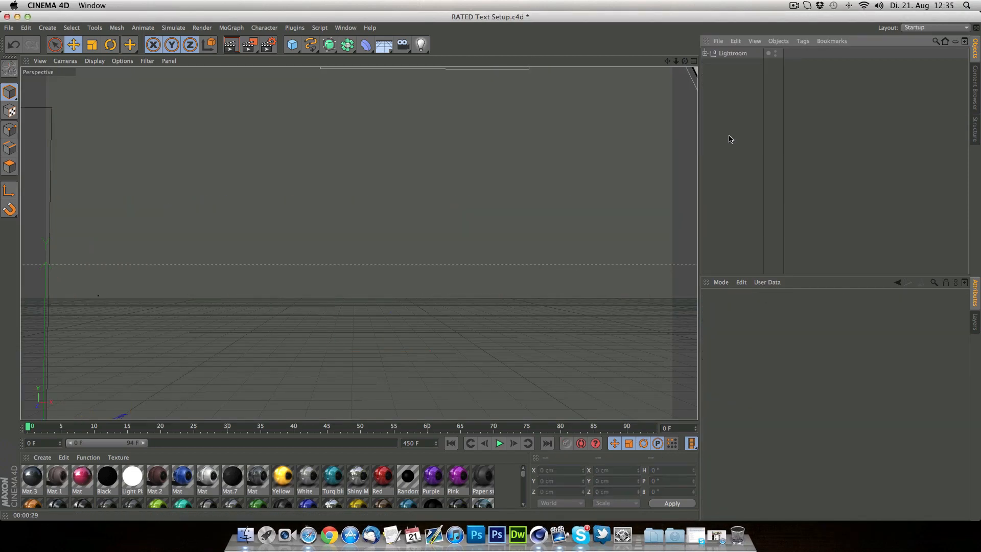
- Add a MoText object and move it to about X 259 cm, Y 298 cm
{"action": "left_click", "coordinate": [233, 28]}
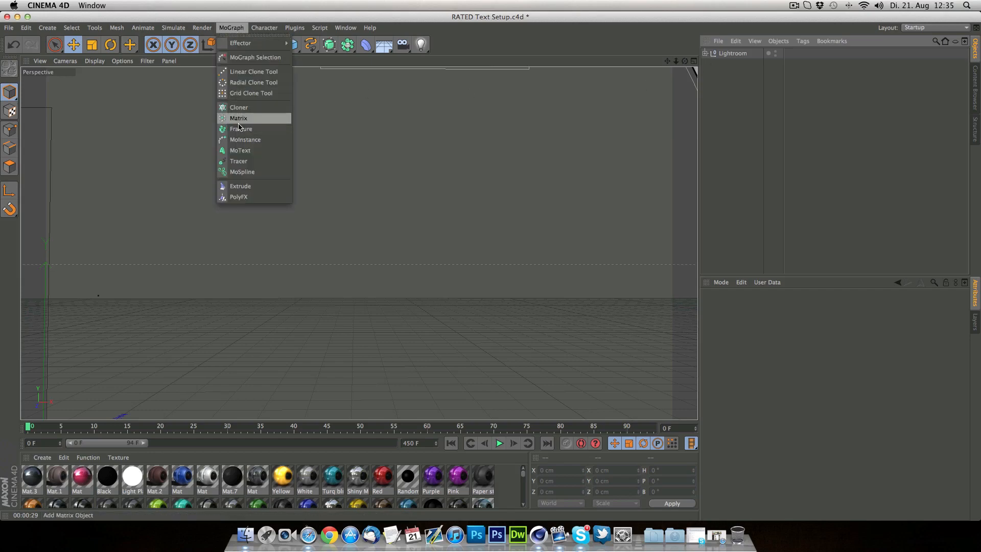
{"action": "left_click", "coordinate": [241, 150]}
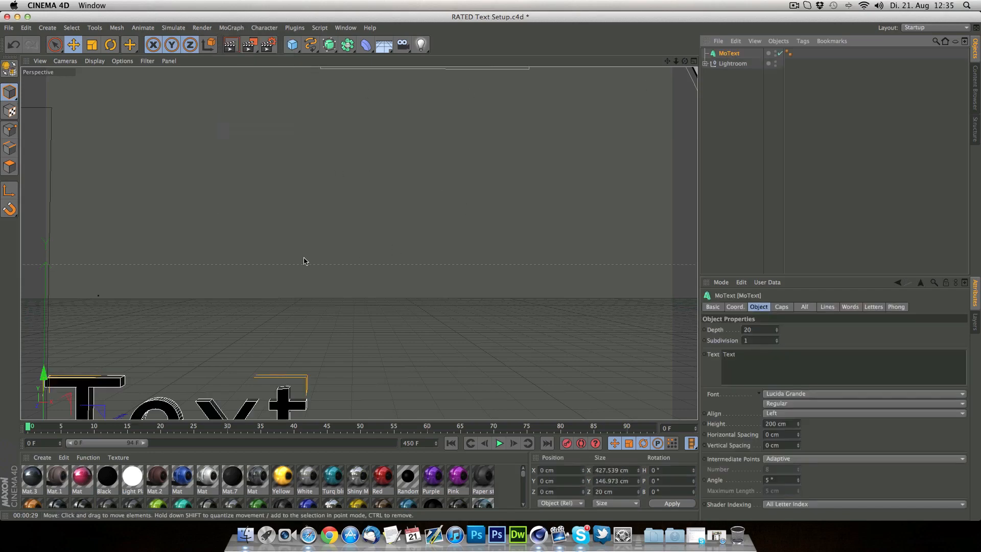
{"action": "left_click_drag", "start_coordinate": [45, 378], "coordinate": [45, 198]}
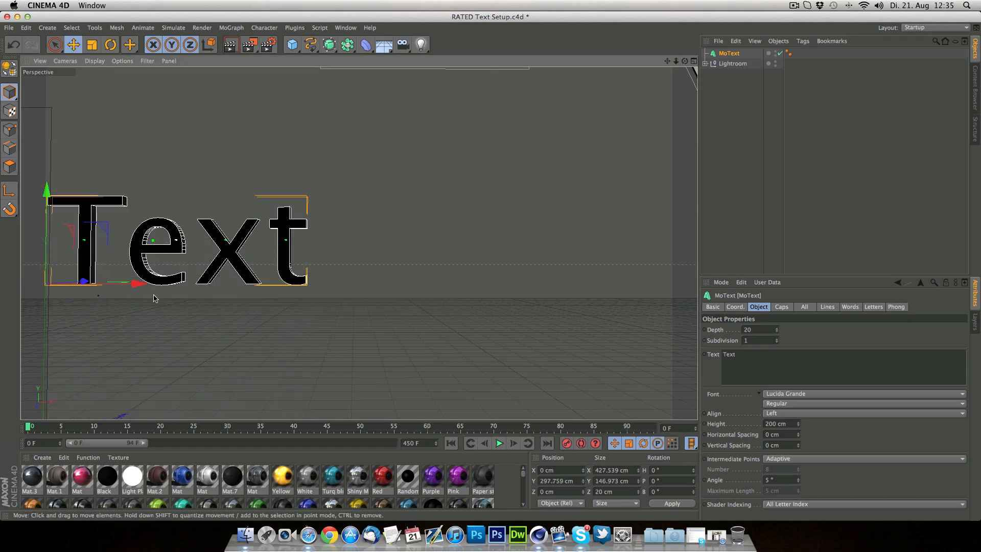
{"action": "left_click_drag", "start_coordinate": [141, 305], "coordinate": [301, 305]}
- Change the MoText wording to TUTORIAL and shift it along X to about 43 cm to centre it
{"action": "left_click_drag", "start_coordinate": [856, 383], "coordinate": [710, 357]}
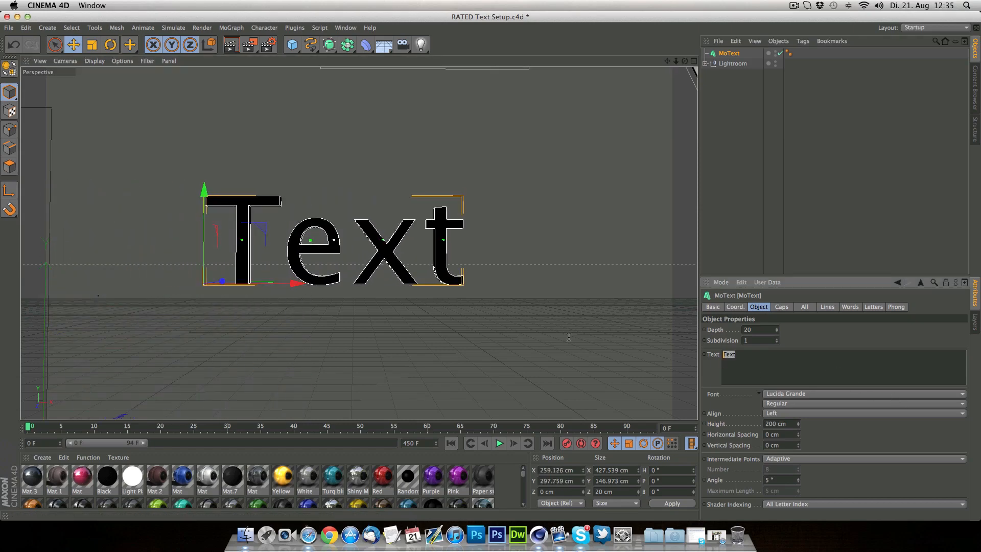
{"action": "type", "text": "TUTOR"}
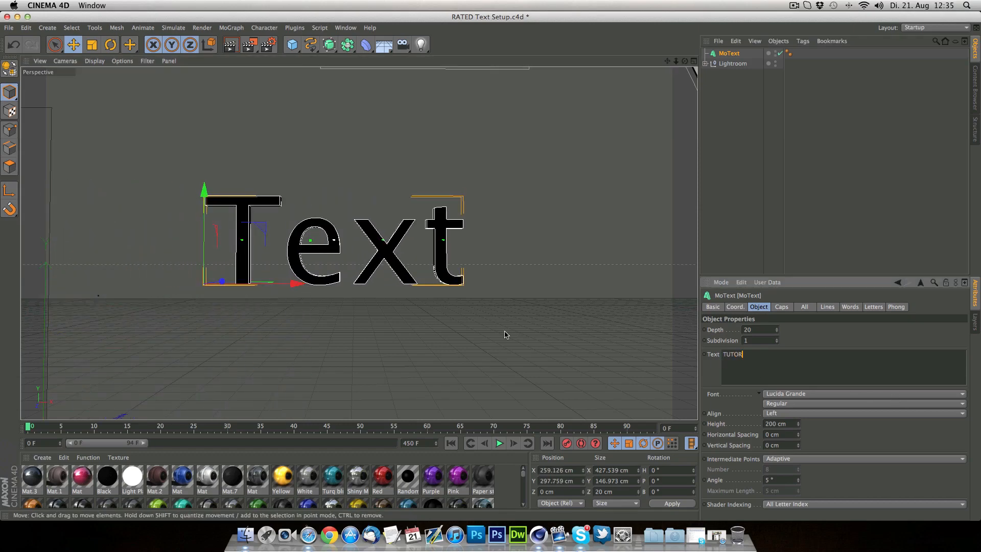
{"action": "type", "text": "IAL"}
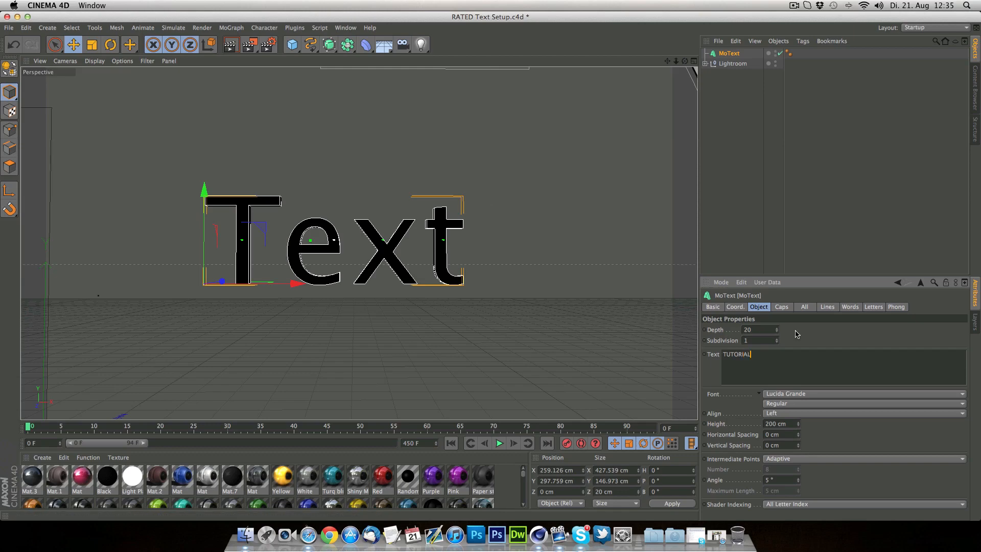
{"action": "left_click_drag", "start_coordinate": [293, 286], "coordinate": [163, 284]}
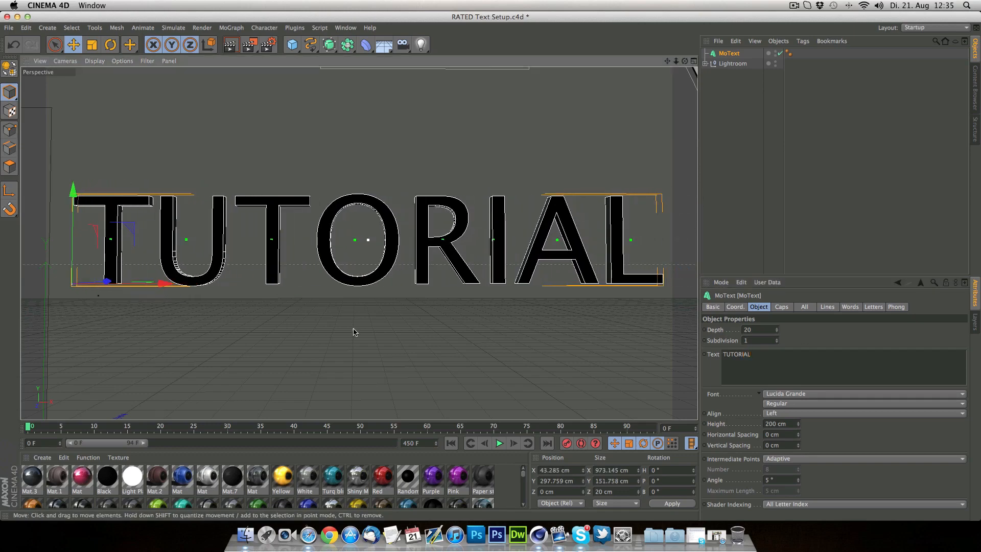
- Set the font of the TUTORIAL text to Paz
{"action": "left_click", "coordinate": [820, 394]}
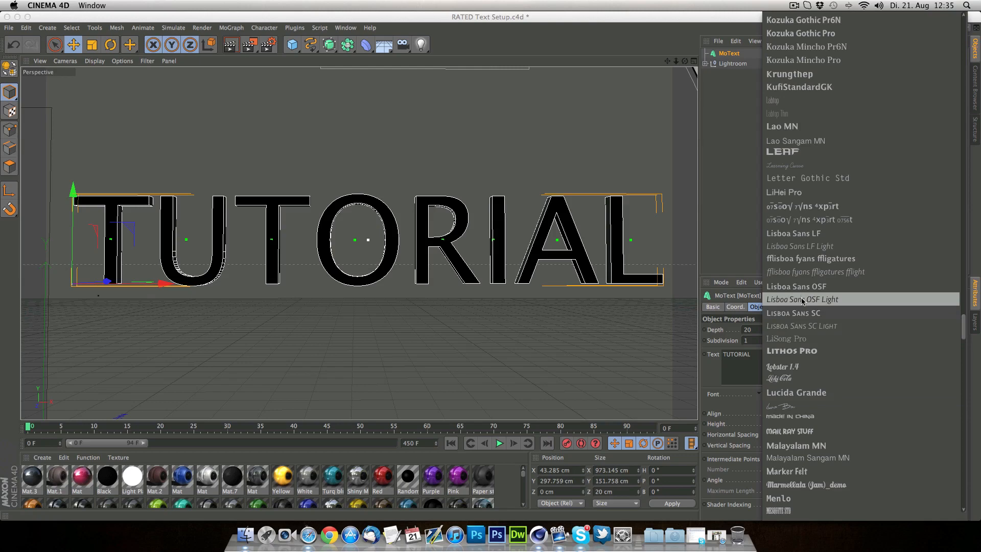
{"action": "scroll", "coordinate": [802, 301], "scroll_direction": "down", "scroll_amount": 10}
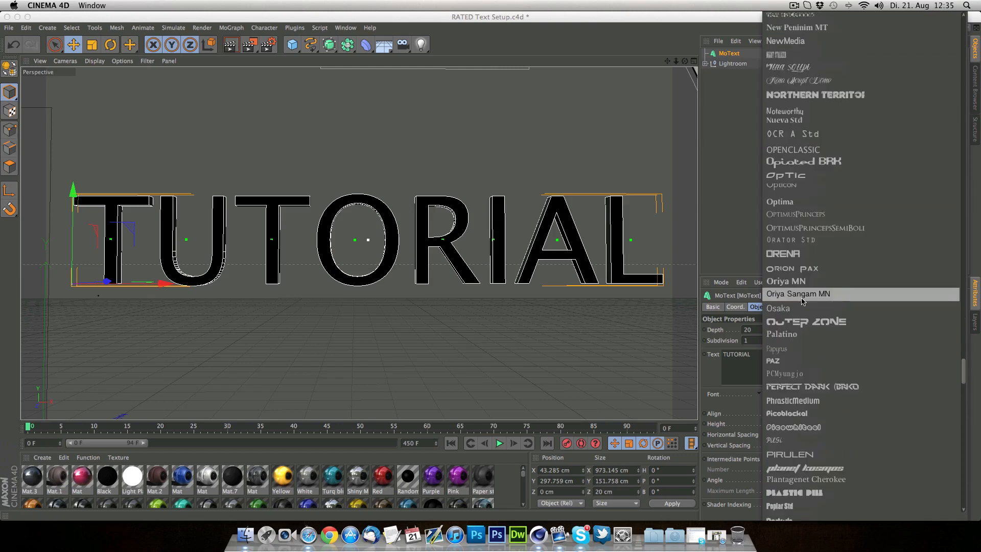
{"action": "left_click", "coordinate": [805, 360]}
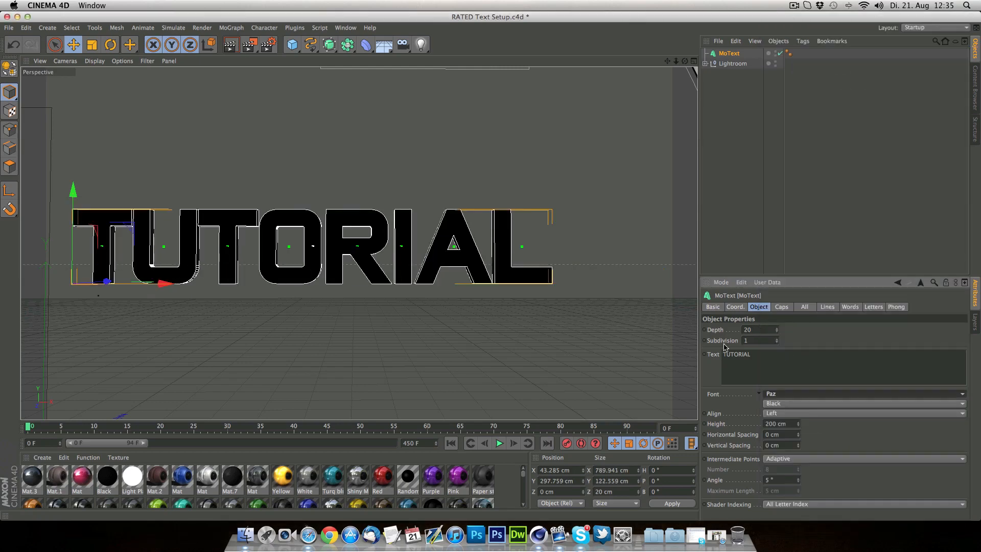
- Set the text height to 238 cm and reposition the text to about X 32 cm, Y 286 cm
{"action": "left_click_drag", "start_coordinate": [800, 427], "coordinate": [381, 320]}
{"action": "left_click_drag", "start_coordinate": [176, 289], "coordinate": [167, 289]}
{"action": "left_click_drag", "start_coordinate": [69, 197], "coordinate": [69, 205]}
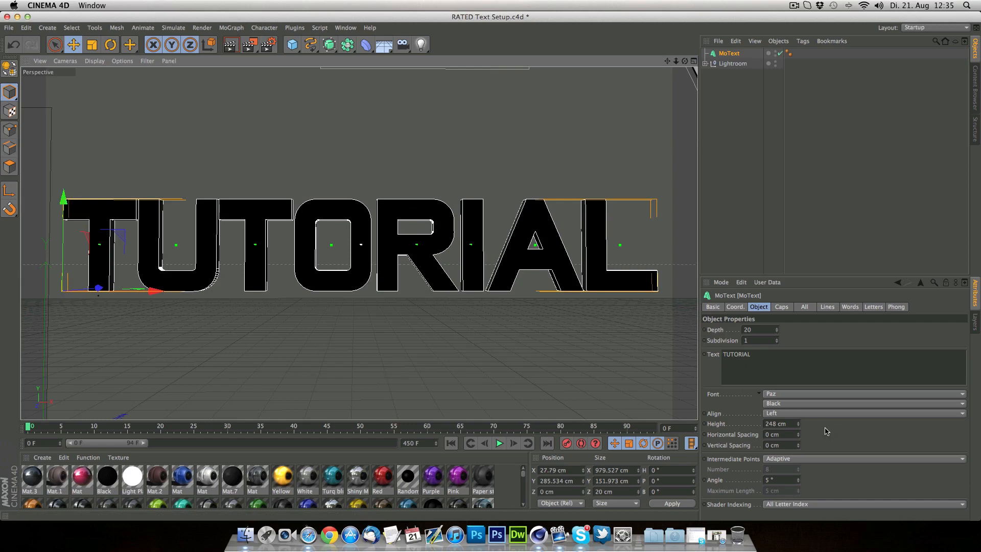
{"action": "left_click_drag", "start_coordinate": [800, 429], "coordinate": [799, 435]}
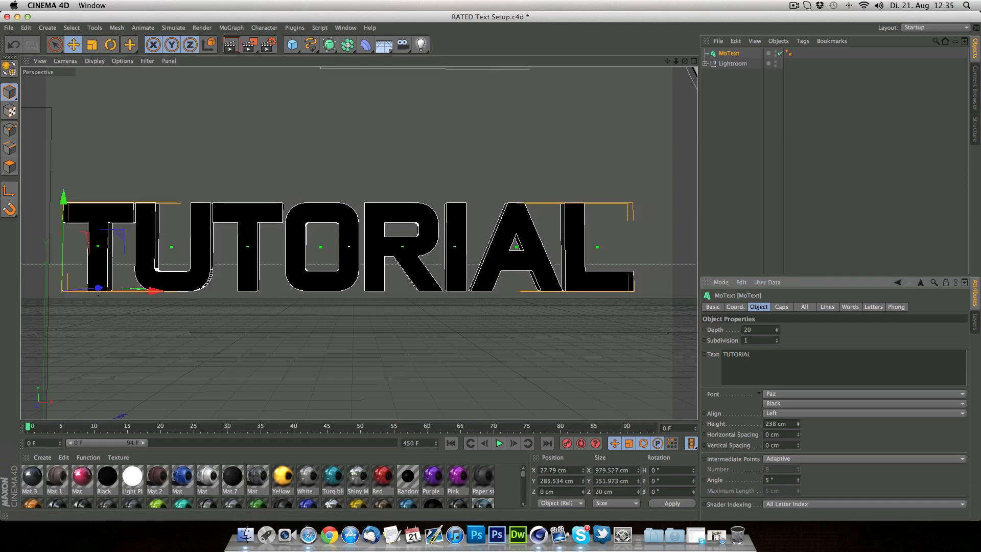
{"action": "left_click_drag", "start_coordinate": [152, 292], "coordinate": [155, 293]}
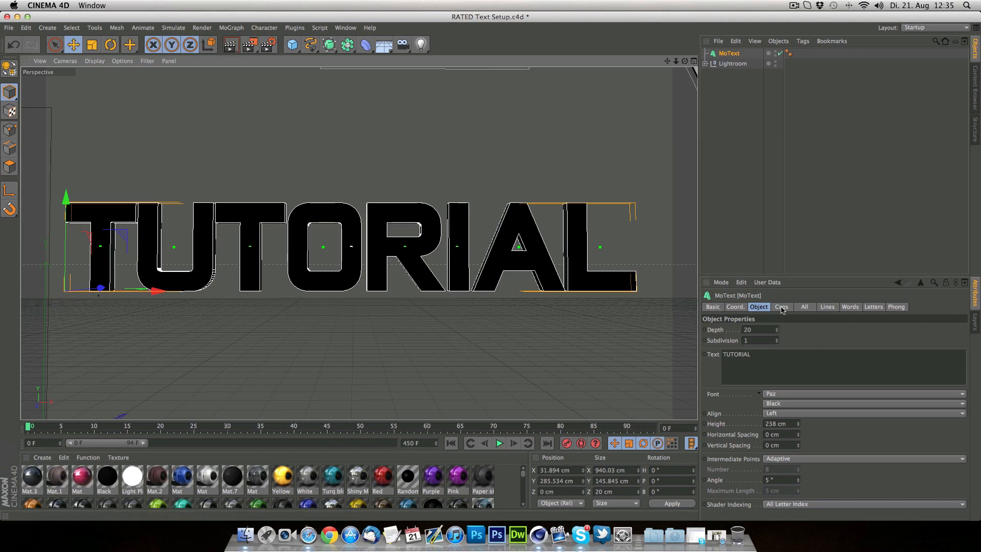
- Set the extrusion depth of the MoText to 300
{"action": "left_click", "coordinate": [764, 329]}
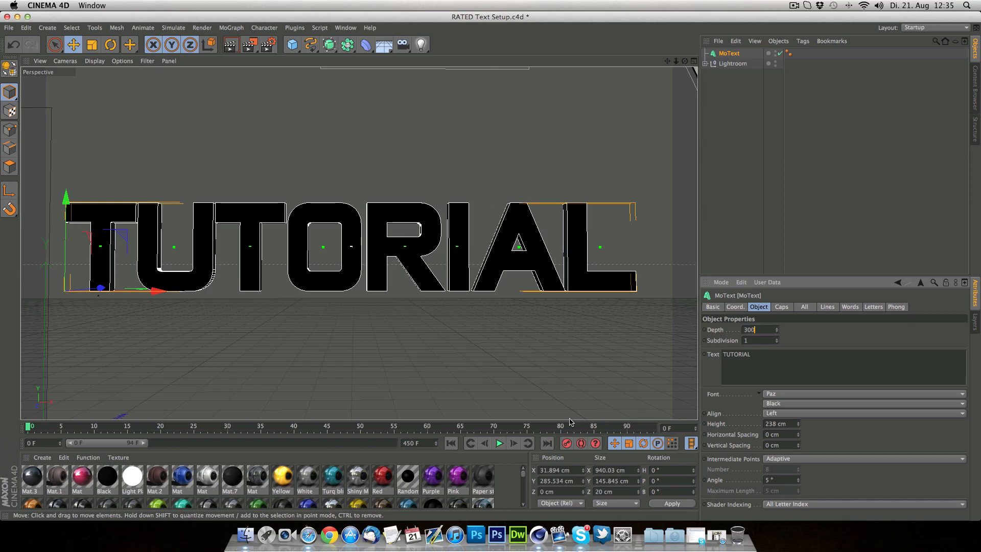
{"action": "type", "text": "300"}
{"action": "key", "text": "Return"}
- Set both the start and end caps of the MoText to Fillet Cap
{"action": "left_click", "coordinate": [782, 308]}
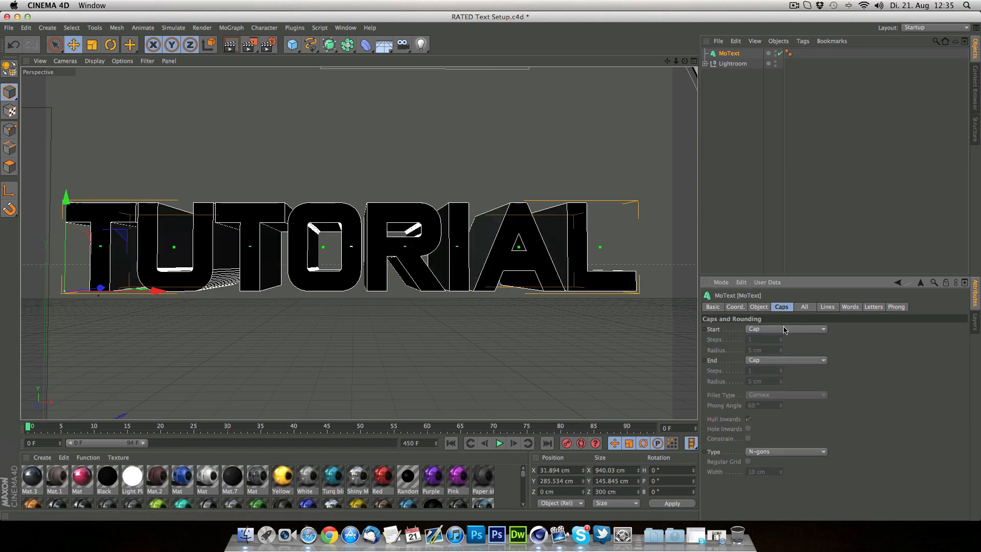
{"action": "left_click", "coordinate": [785, 329]}
{"action": "left_click", "coordinate": [788, 374]}
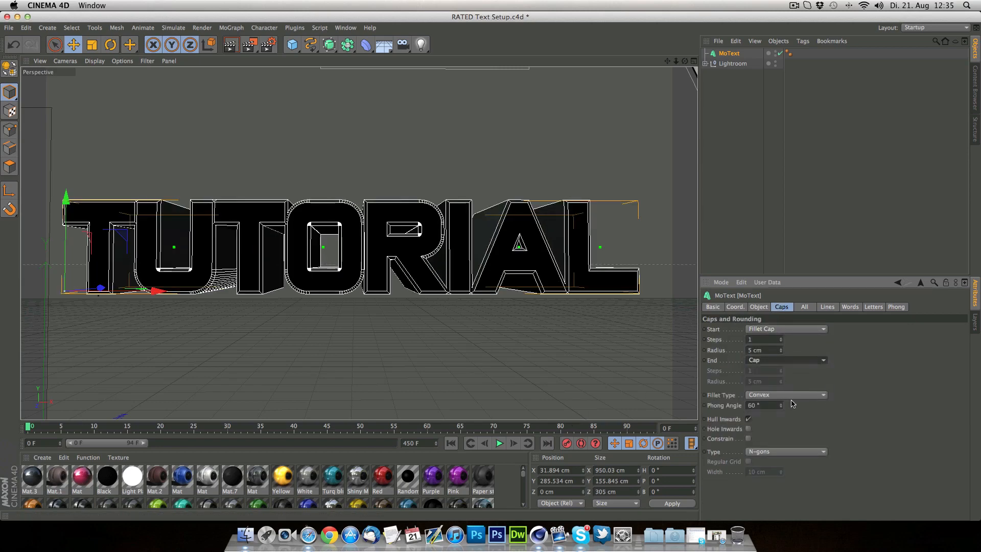
{"action": "left_click", "coordinate": [786, 360]}
{"action": "left_click", "coordinate": [790, 393]}
- Set the fillet radius of the start and end caps to 1 cm each
{"action": "left_click", "coordinate": [769, 350]}
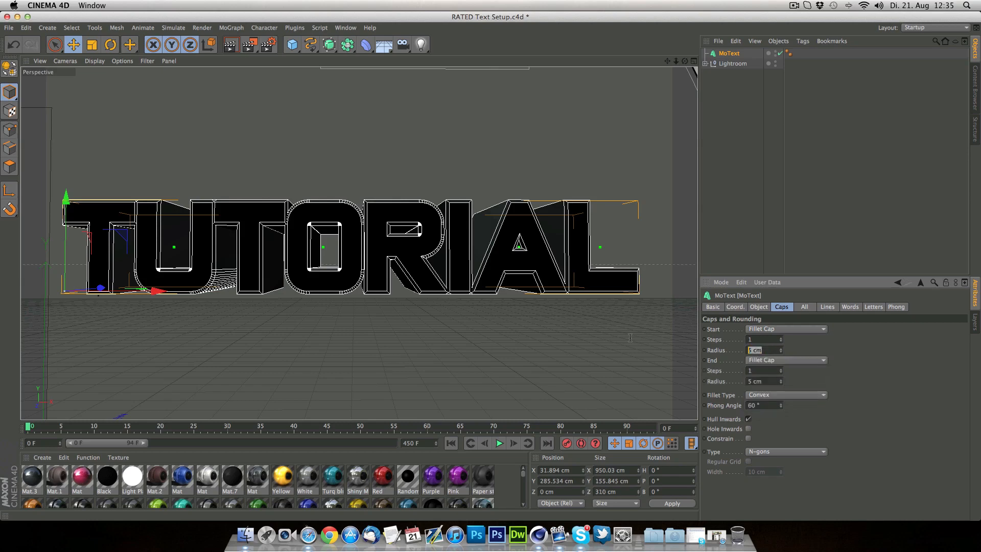
{"action": "type", "text": "1"}
{"action": "double_click", "coordinate": [770, 382]}
{"action": "type", "text": "1"}
{"action": "key", "text": "Return"}
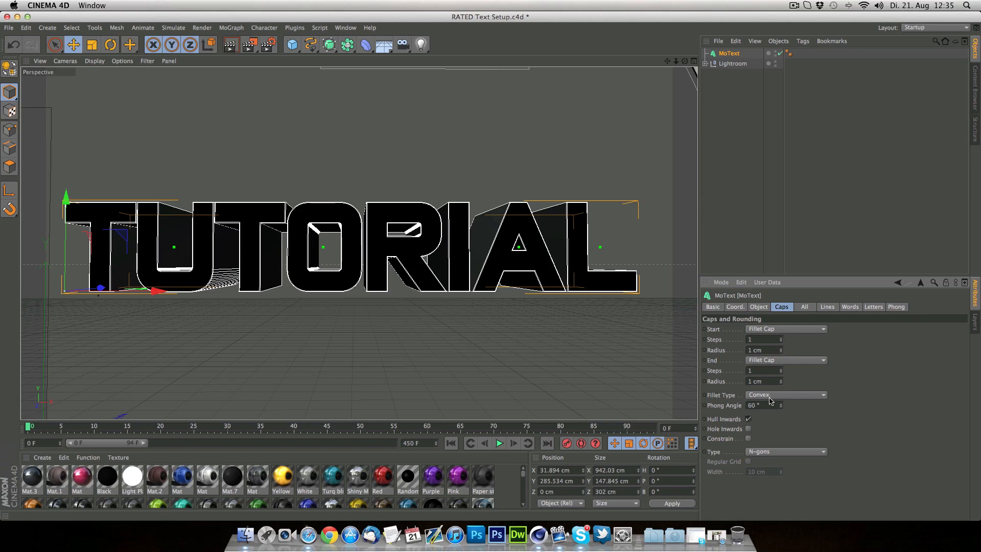
- Set the caps' fillet type to Engraved and apply the black Mat.7 material to the MoText object
{"action": "left_click", "coordinate": [800, 396]}
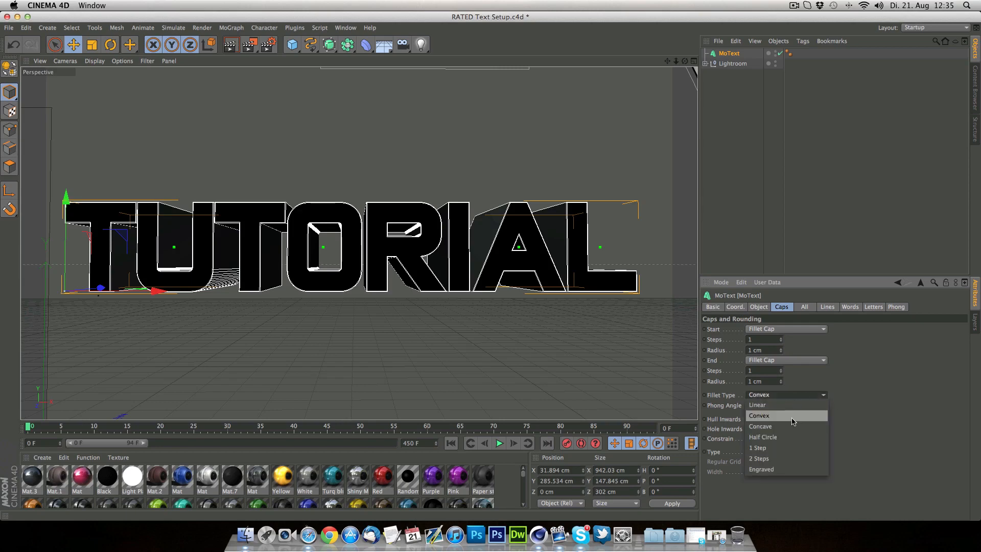
{"action": "left_click", "coordinate": [791, 470]}
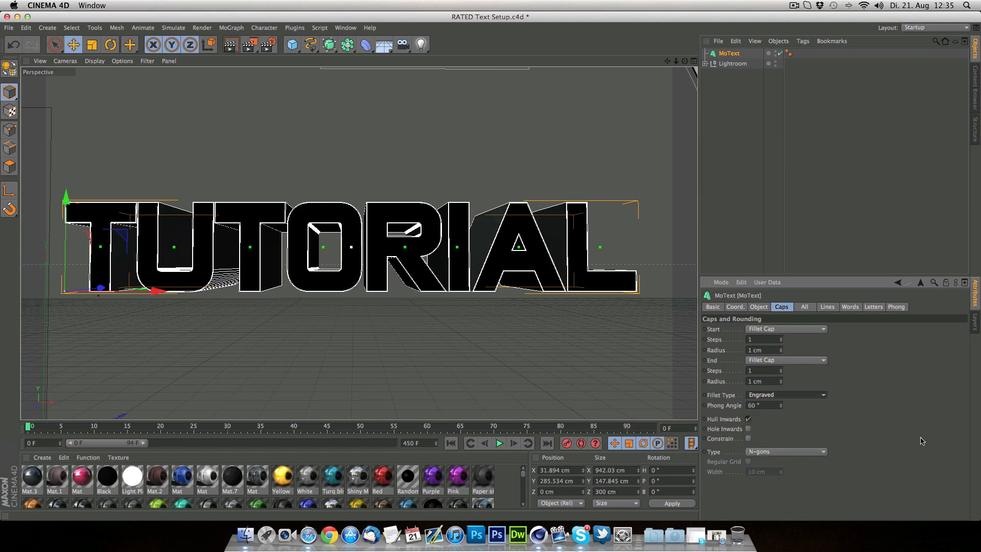
{"action": "left_click", "coordinate": [810, 396]}
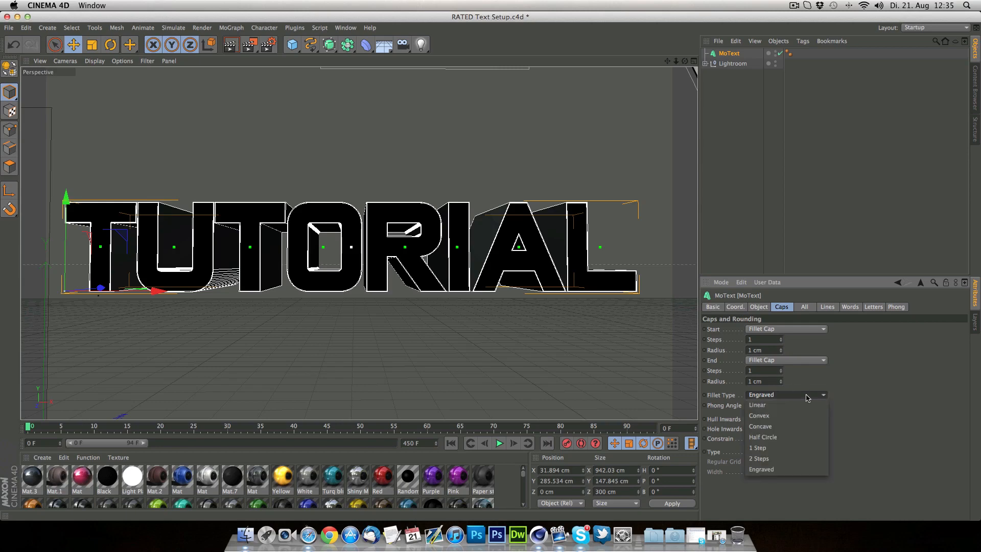
{"action": "left_click", "coordinate": [798, 470]}
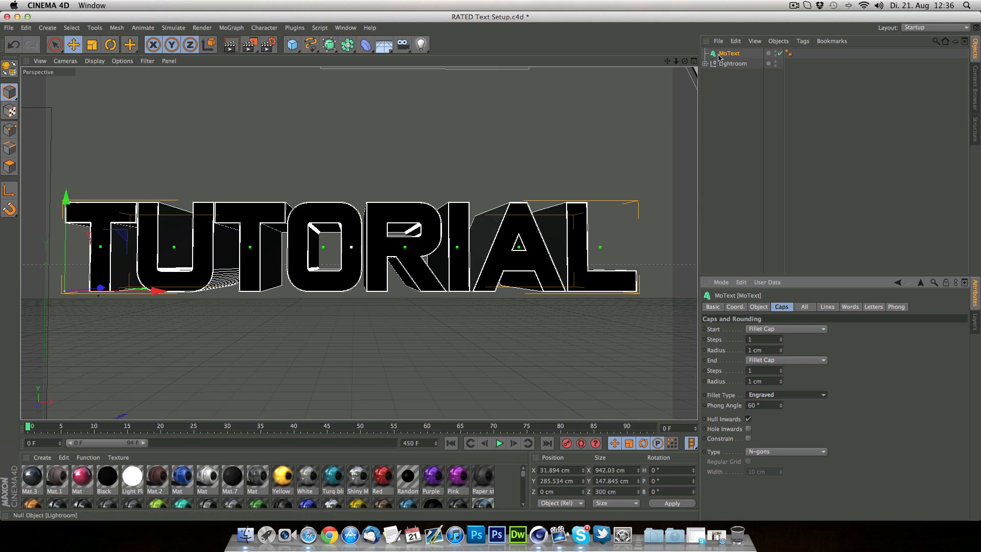
{"action": "left_click_drag", "start_coordinate": [232, 477], "coordinate": [728, 53]}
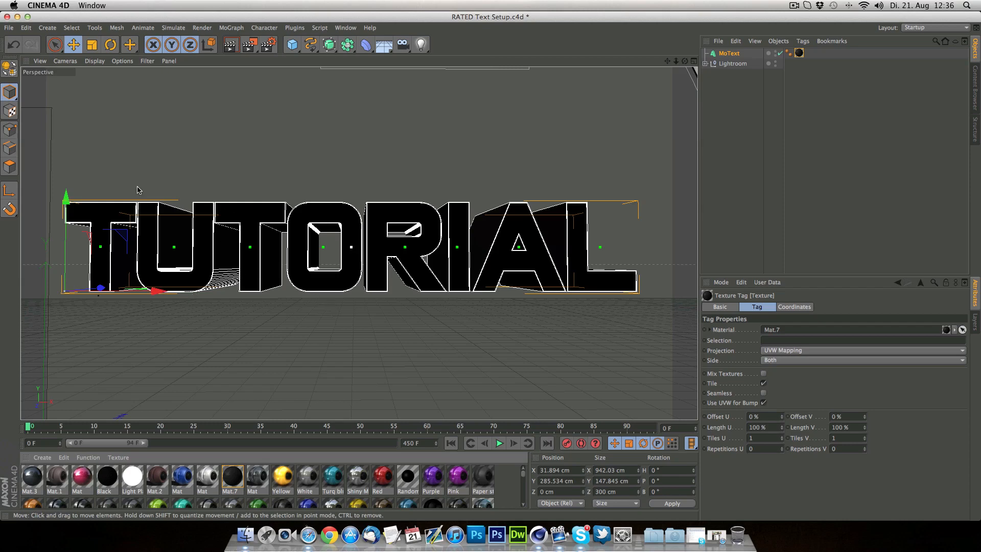
- Open the Yellow material for editing and examine its Glow and Luminance settings
{"action": "left_click", "coordinate": [284, 480]}
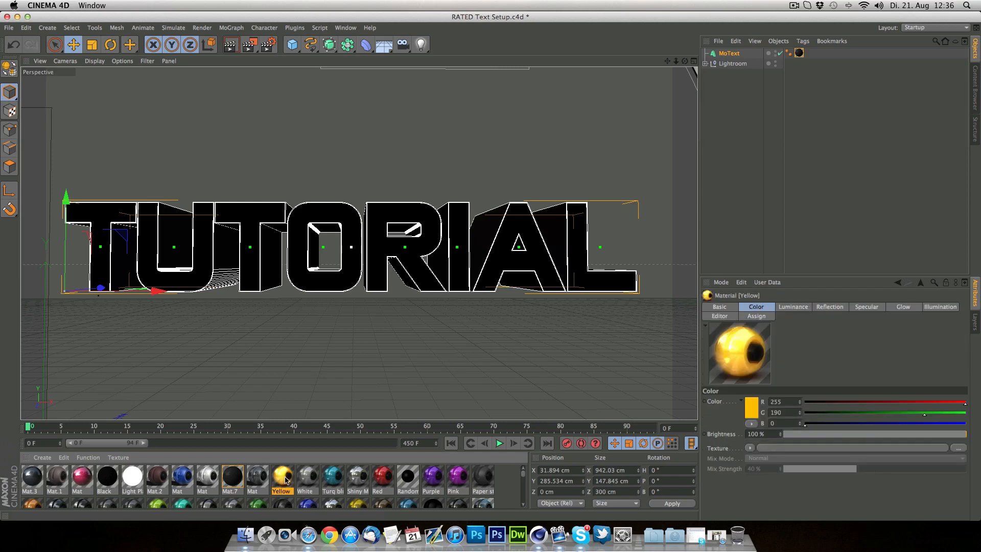
{"action": "double_click", "coordinate": [284, 479]}
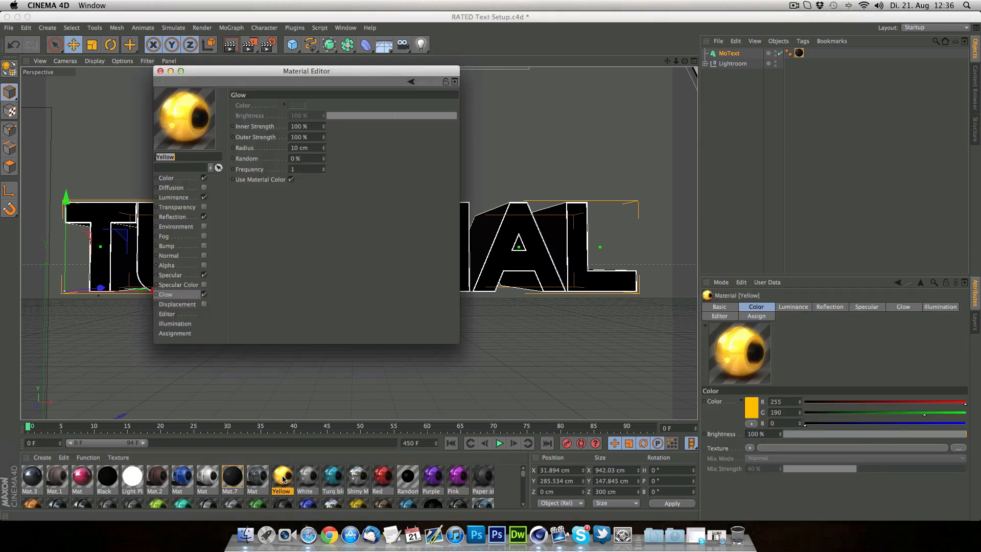
{"action": "left_click", "coordinate": [181, 297]}
{"action": "left_click", "coordinate": [306, 137]}
{"action": "left_click", "coordinate": [176, 197]}
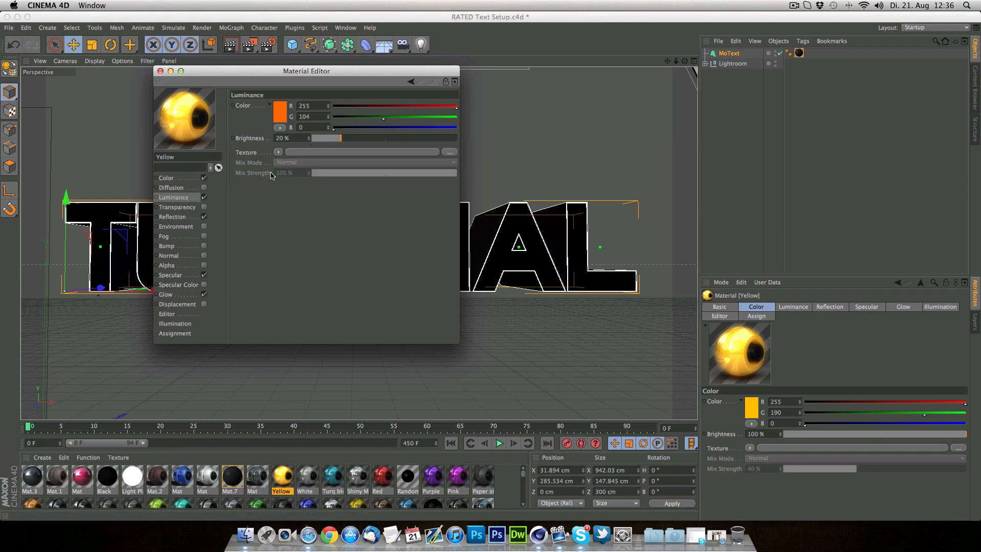
- Set the Yellow material's reflection brightness to 40% and its Fresnel mix strength to 30%
{"action": "left_click", "coordinate": [190, 217]}
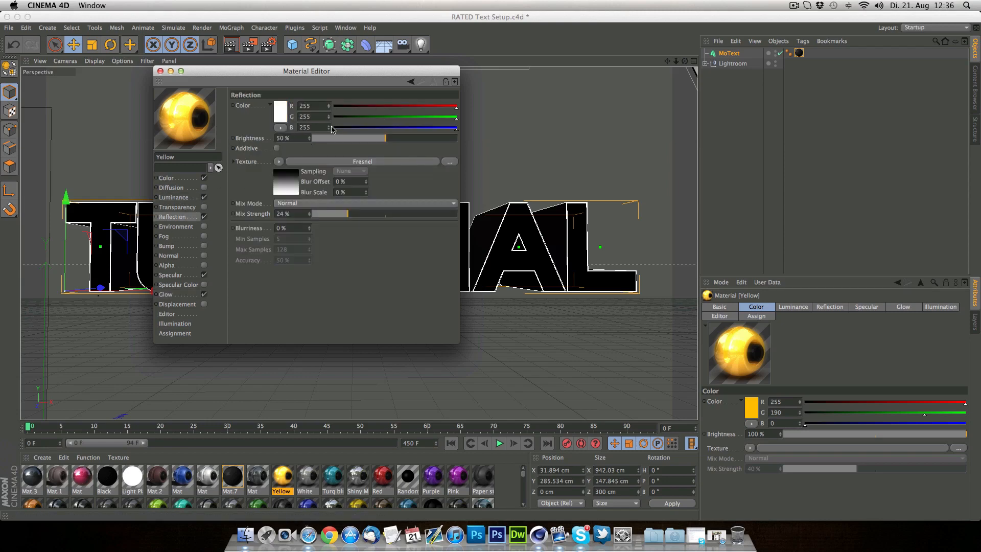
{"action": "left_click_drag", "start_coordinate": [379, 144], "coordinate": [358, 142]}
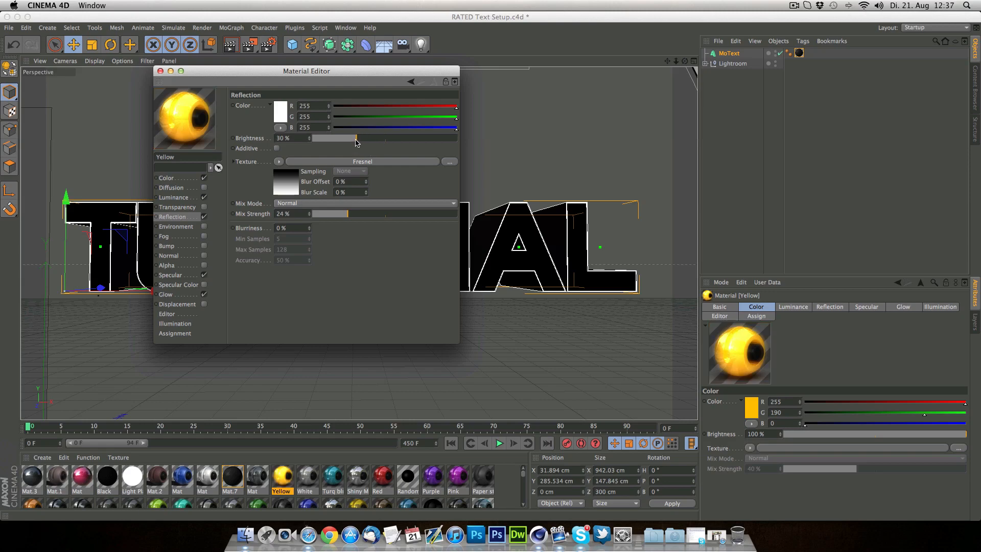
{"action": "left_click_drag", "start_coordinate": [358, 141], "coordinate": [371, 141]}
{"action": "left_click_drag", "start_coordinate": [353, 215], "coordinate": [356, 215]}
{"action": "left_click", "coordinate": [204, 216]}
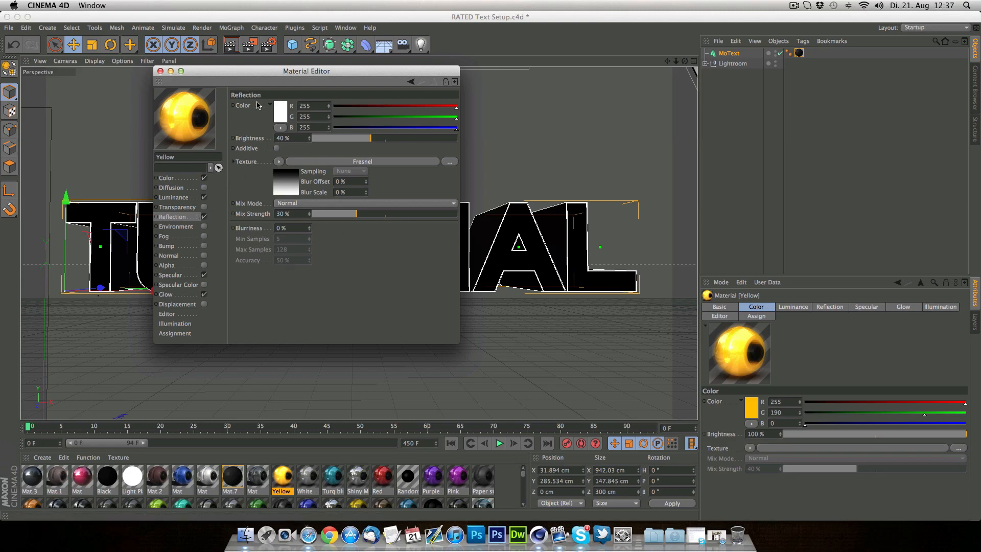
- Examine the Yellow material's Color settings and try the Object (Soft Shadow) preview before restoring Object (GI)
{"action": "left_click", "coordinate": [180, 181]}
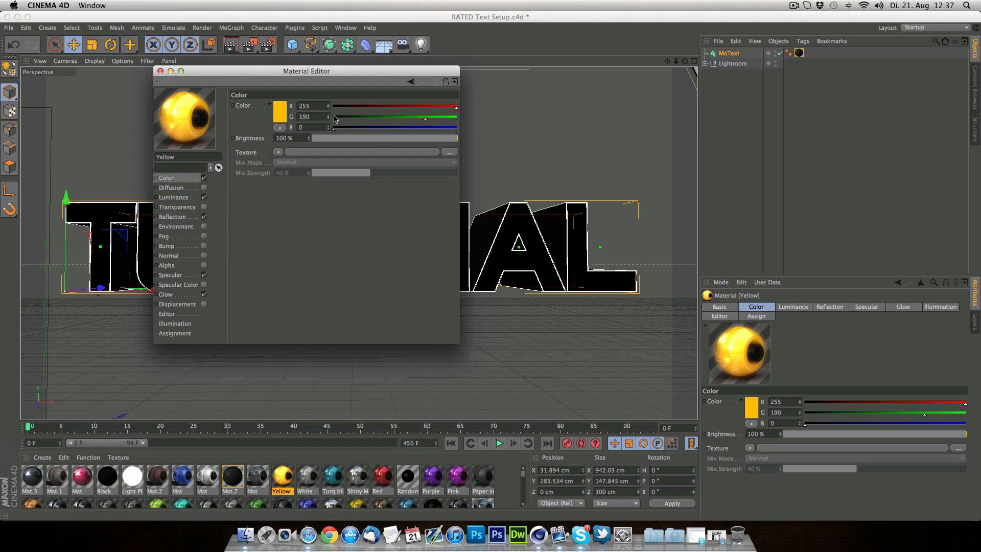
{"action": "left_click", "coordinate": [159, 71]}
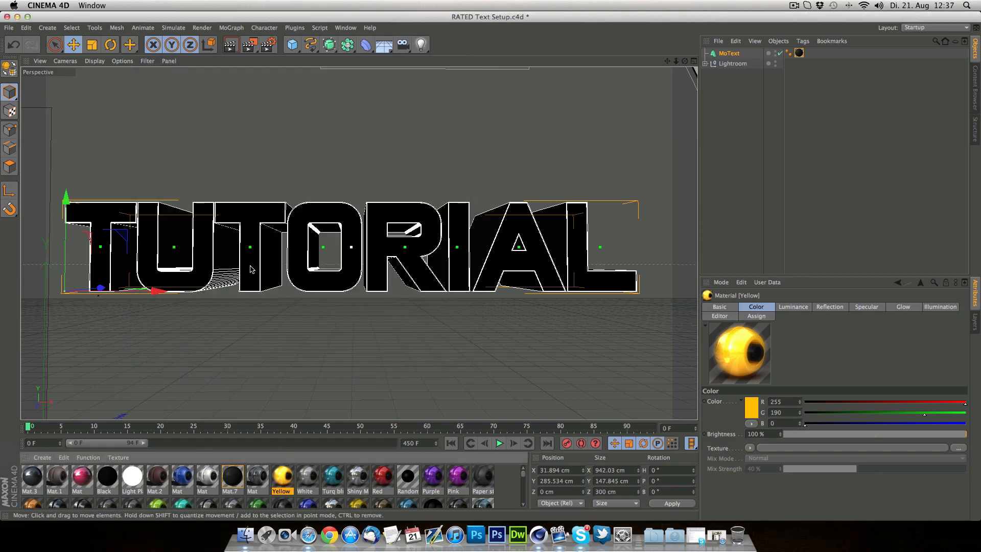
{"action": "double_click", "coordinate": [281, 478]}
{"action": "right_click", "coordinate": [184, 119]}
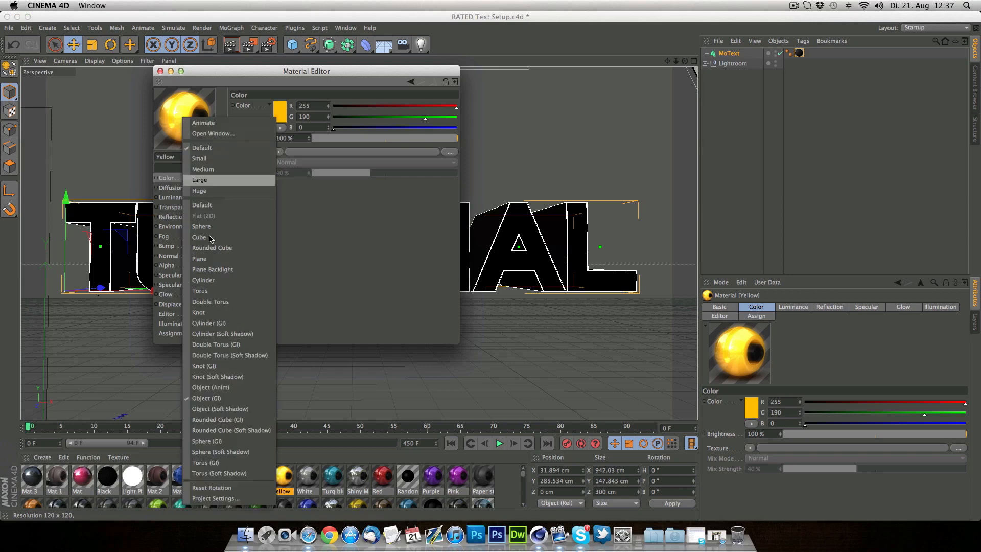
{"action": "left_click", "coordinate": [219, 409]}
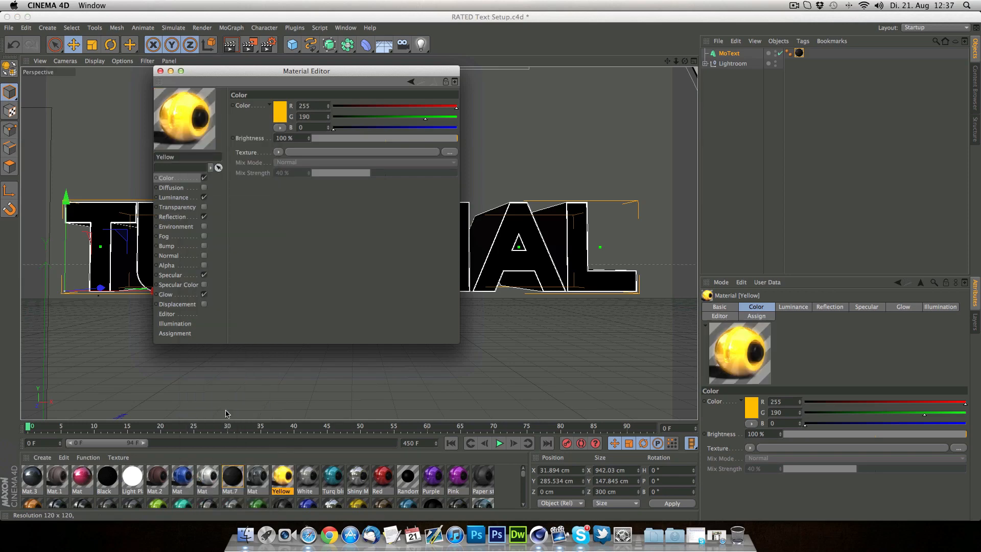
{"action": "right_click", "coordinate": [202, 130]}
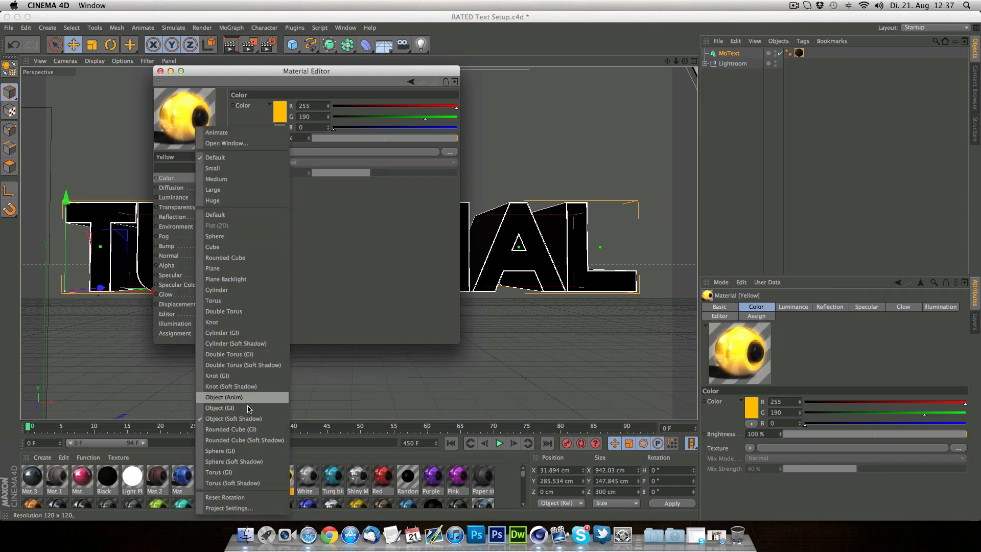
{"action": "left_click", "coordinate": [238, 419]}
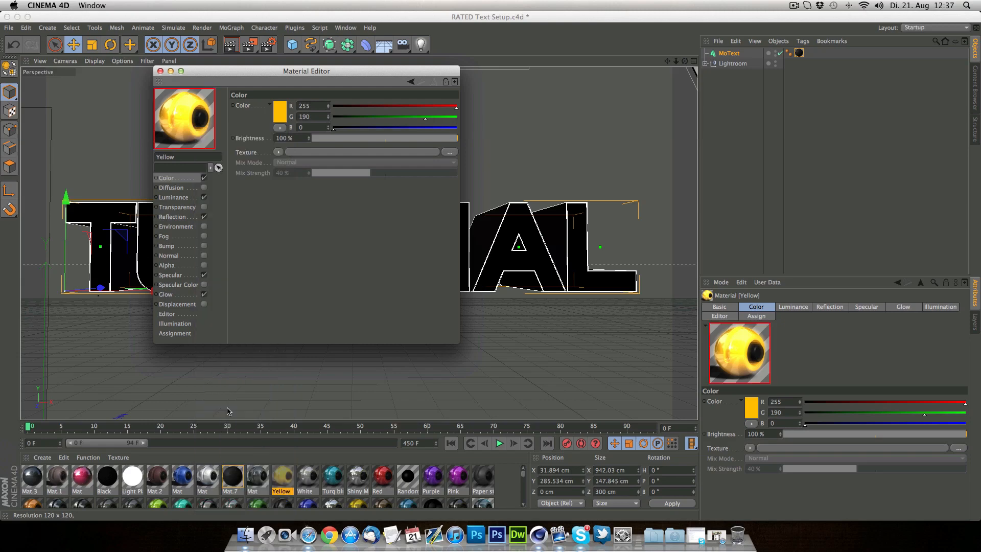
{"action": "left_click", "coordinate": [160, 71]}
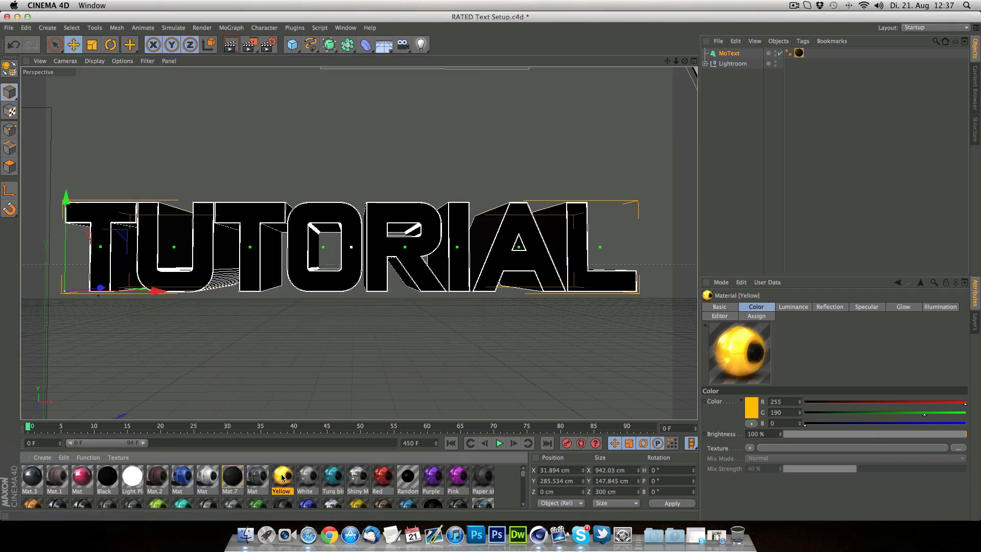
- Apply the Yellow material to the MoText object, restrict it to selection R1, and render the active view
{"action": "left_click_drag", "start_coordinate": [282, 477], "coordinate": [730, 55]}
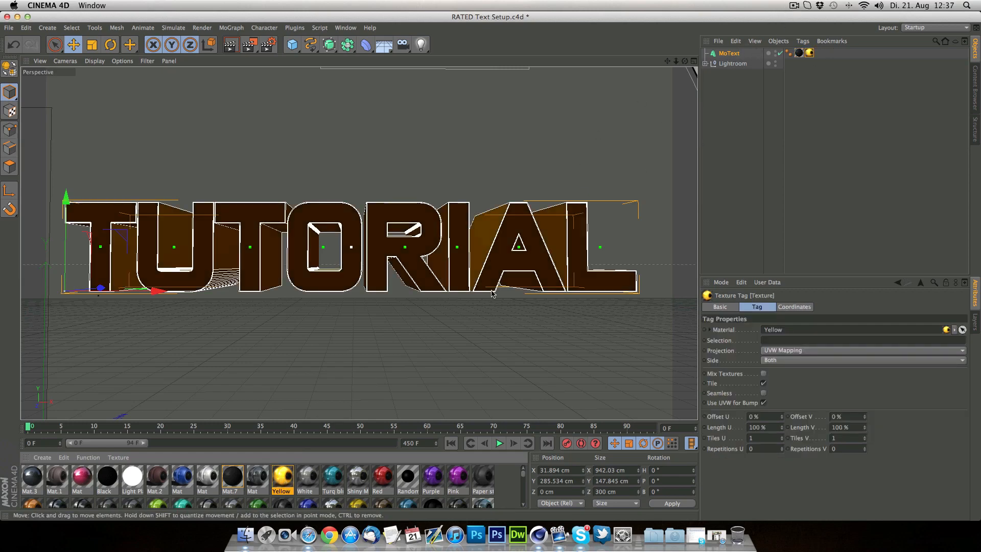
{"action": "left_click", "coordinate": [778, 339]}
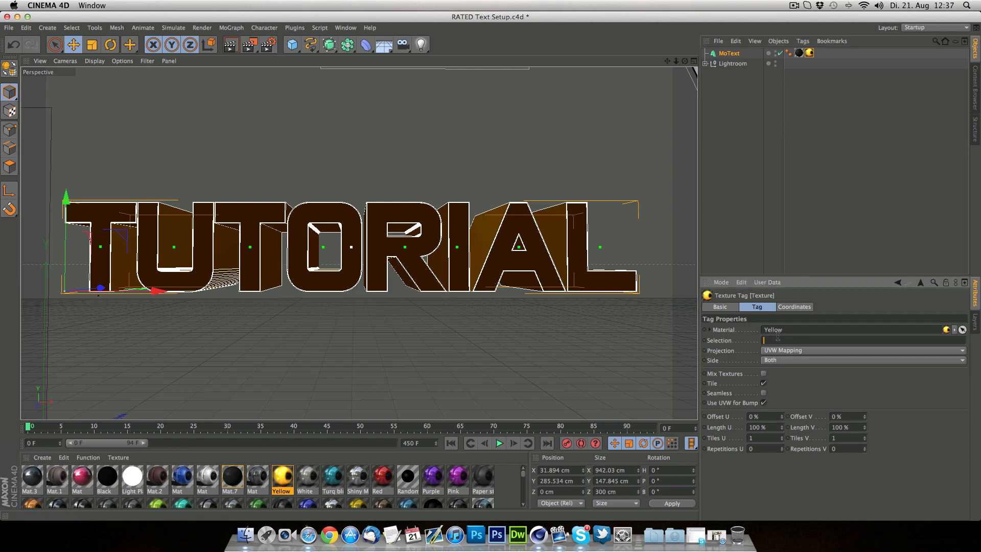
{"action": "type", "text": "R1"}
{"action": "key", "text": "Return"}
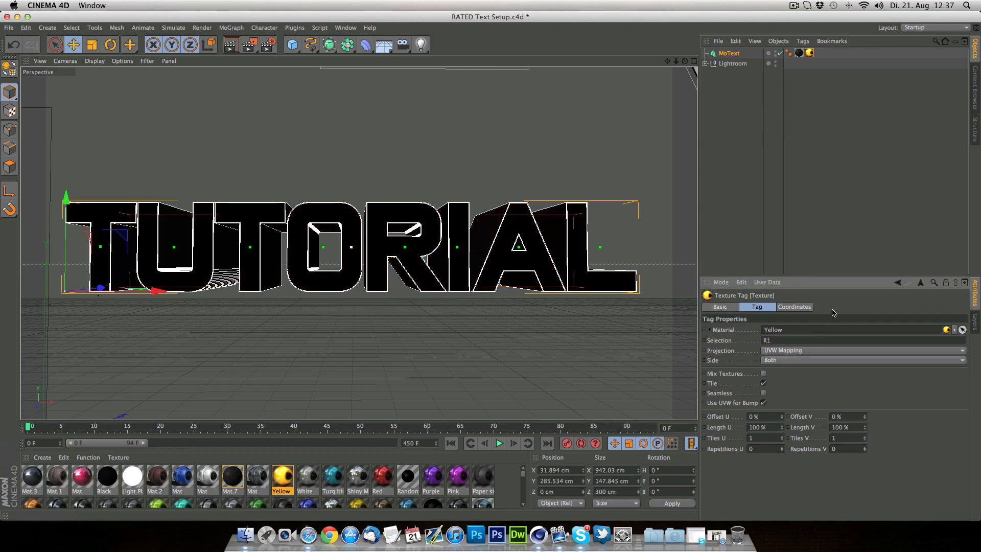
{"action": "left_click", "coordinate": [231, 45]}
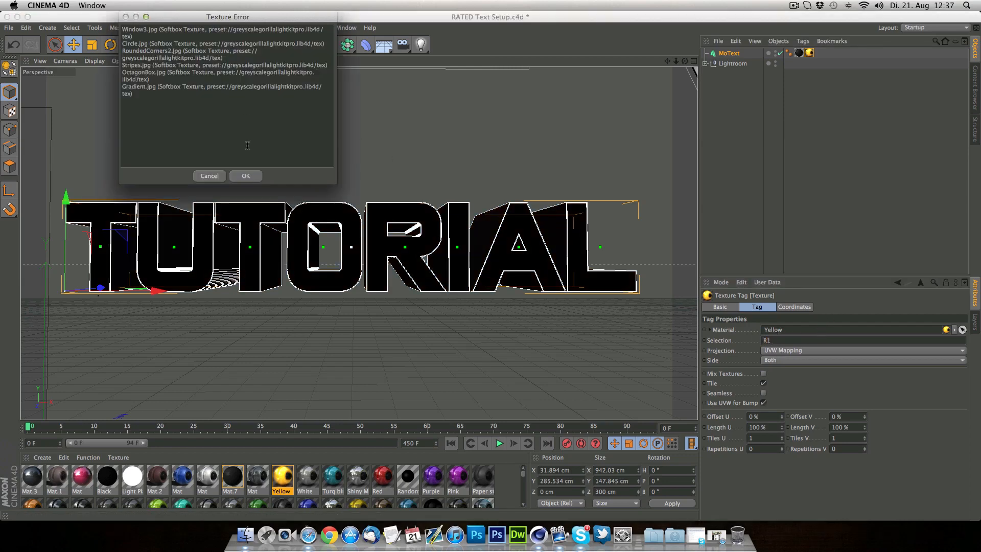
{"action": "left_click", "coordinate": [246, 175]}
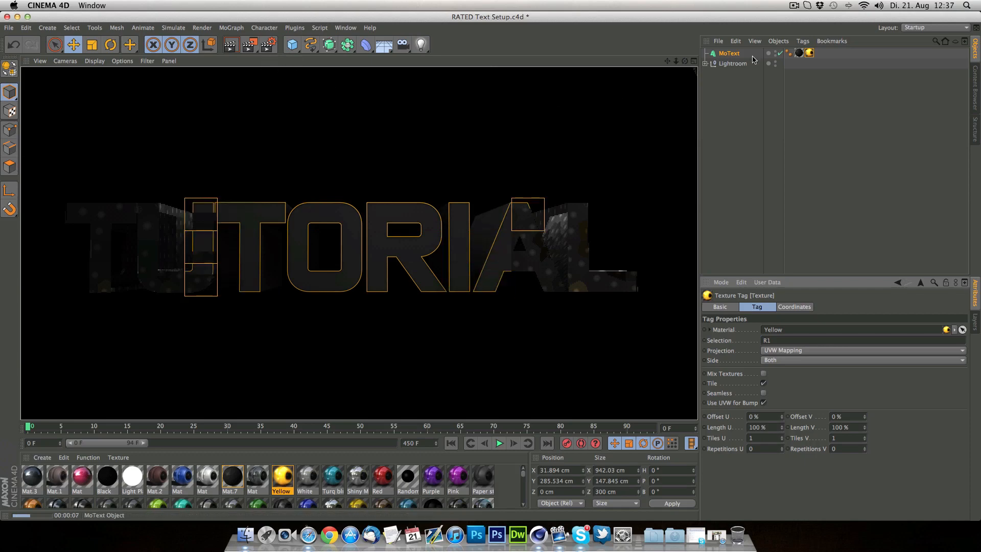
- Break the MoText object into 30 pieces with the Thrausi plugin in Voronoi mode
{"action": "left_click", "coordinate": [730, 53]}
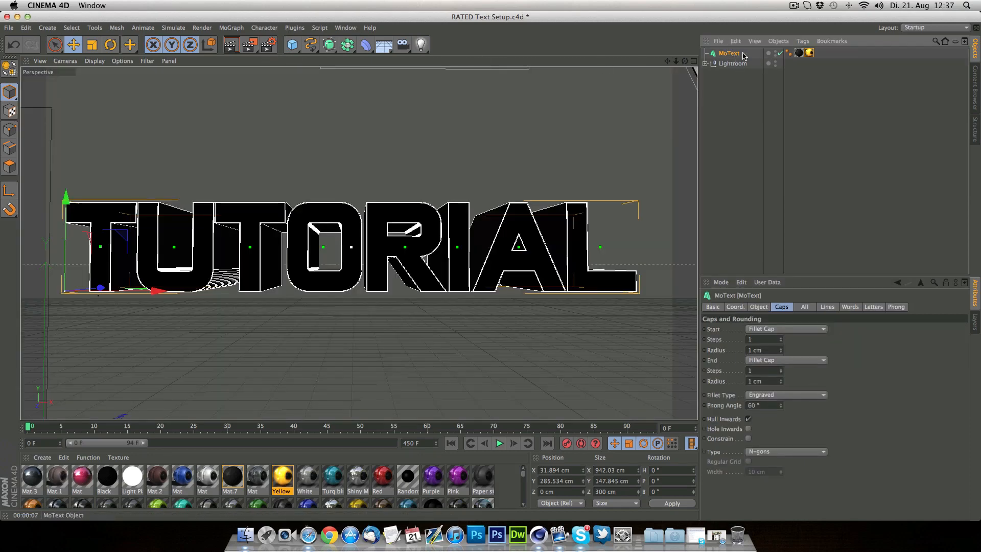
{"action": "left_click", "coordinate": [295, 28]}
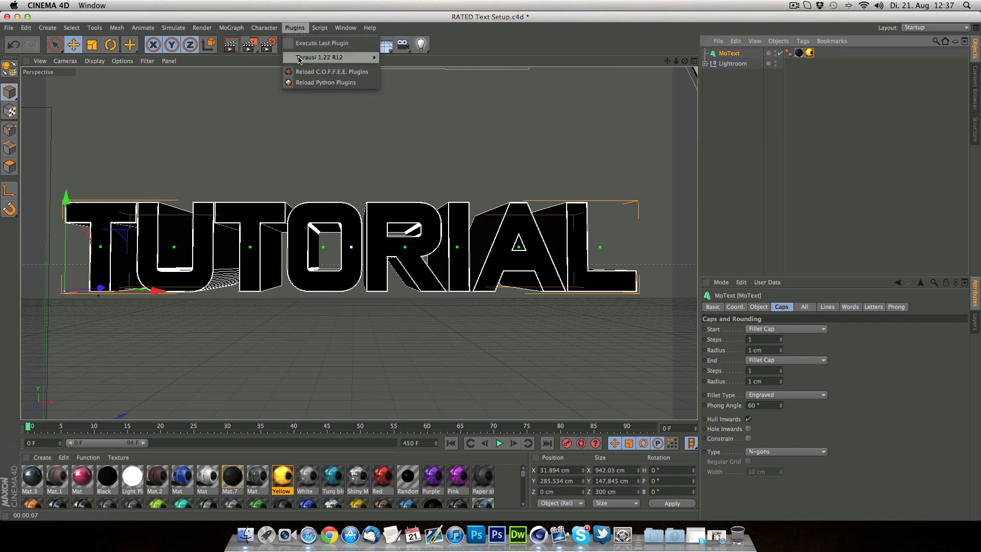
{"action": "mouse_move", "coordinate": [332, 57]}
{"action": "left_click", "coordinate": [414, 61]}
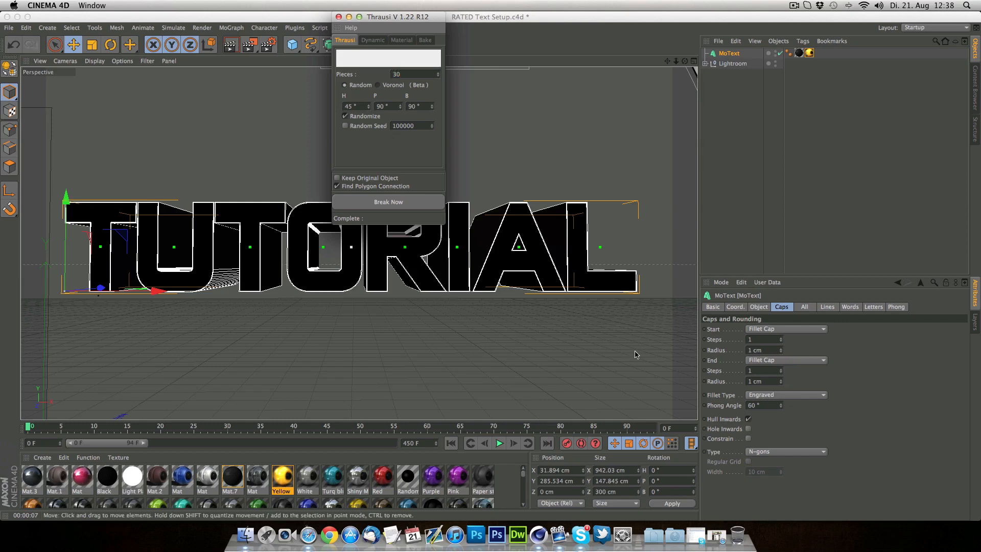
{"action": "left_click", "coordinate": [759, 306]}
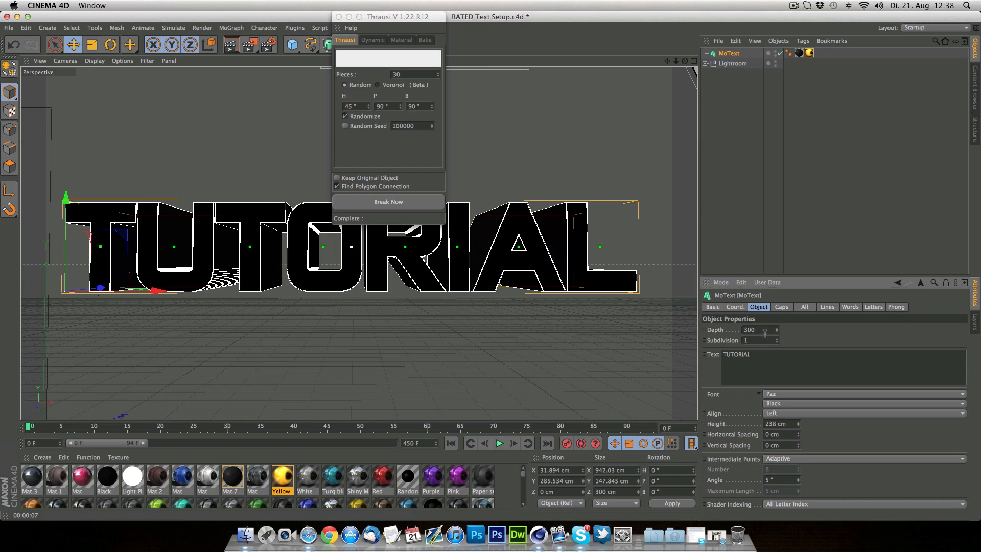
{"action": "double_click", "coordinate": [749, 329]}
{"action": "left_click", "coordinate": [378, 85]}
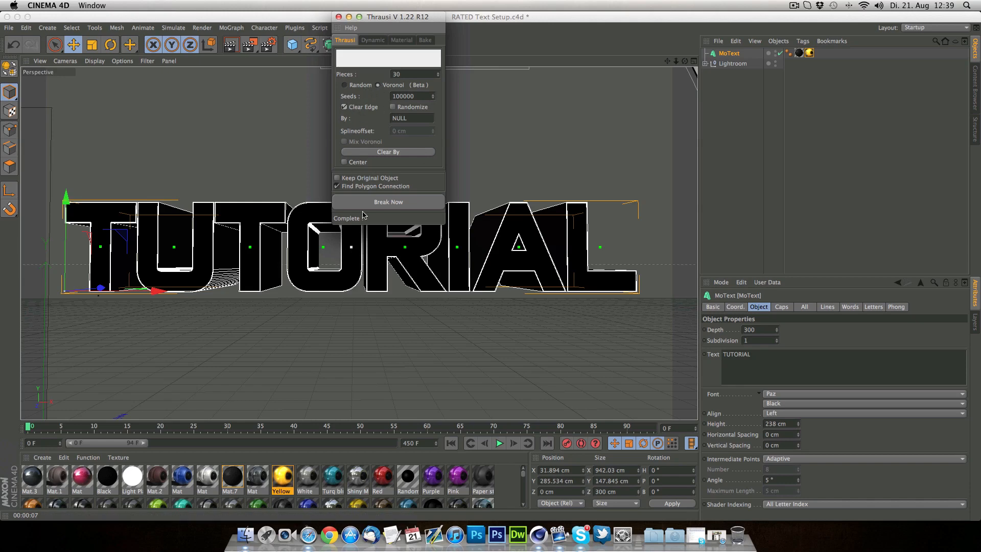
{"action": "left_click", "coordinate": [413, 203]}
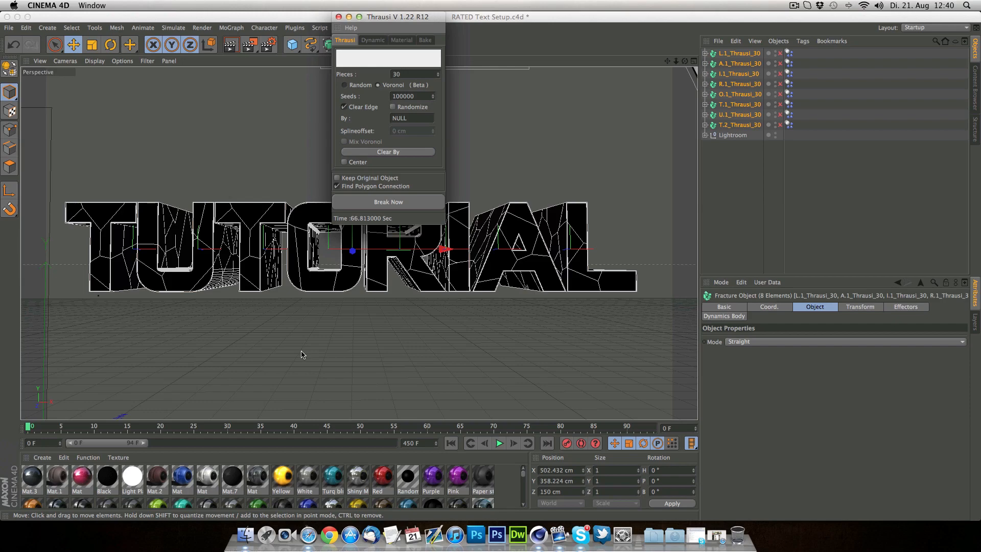
- Close the Thrausi window and enable the fracture objects of all eight letters
{"action": "scroll", "coordinate": [301, 354], "scroll_direction": "up", "scroll_amount": 1}
{"action": "scroll", "coordinate": [302, 355], "scroll_direction": "down", "scroll_amount": 3}
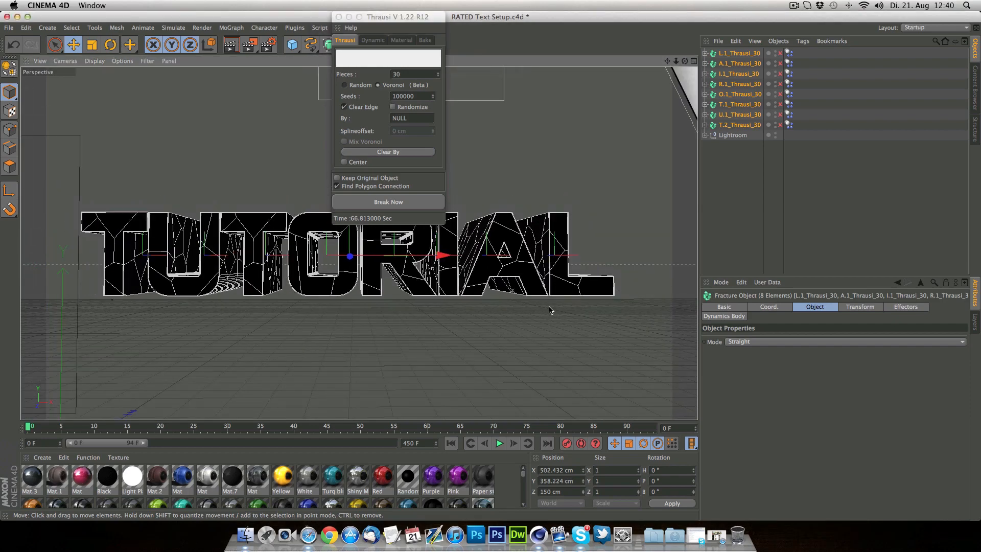
{"action": "scroll", "coordinate": [483, 304], "scroll_direction": "up", "scroll_amount": 2}
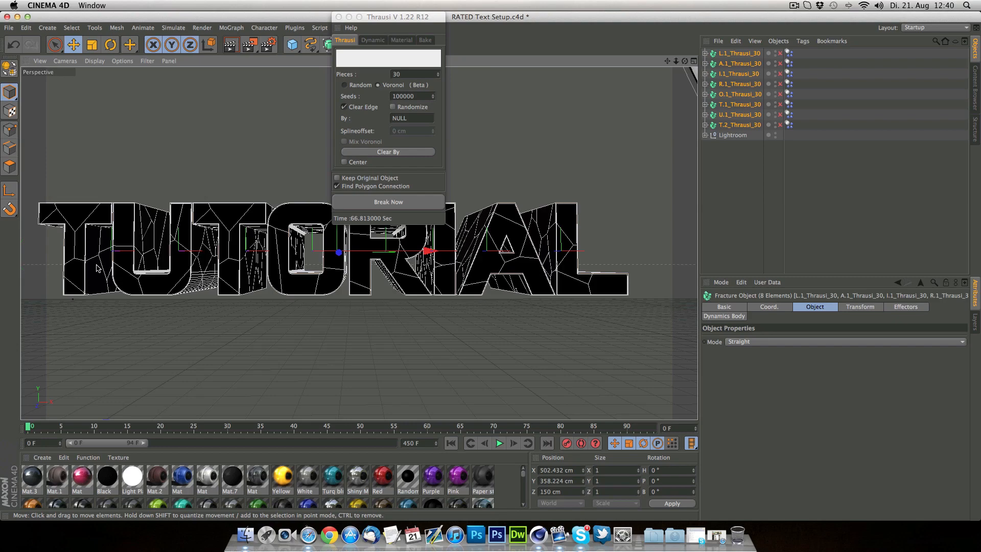
{"action": "scroll", "coordinate": [97, 268], "scroll_direction": "up", "scroll_amount": 1}
{"action": "scroll", "coordinate": [251, 275], "scroll_direction": "down", "scroll_amount": 1}
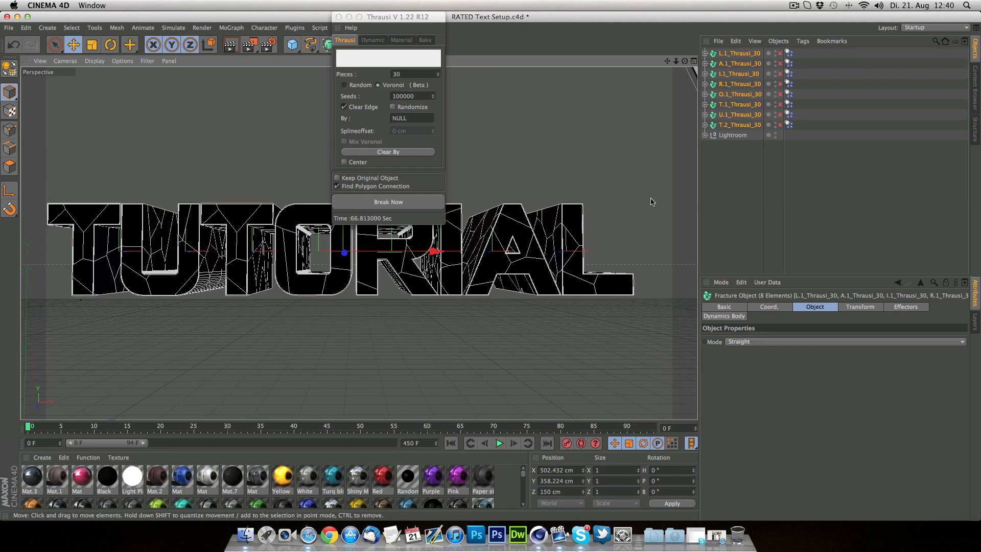
{"action": "left_click_drag", "start_coordinate": [667, 61], "coordinate": [680, 61]}
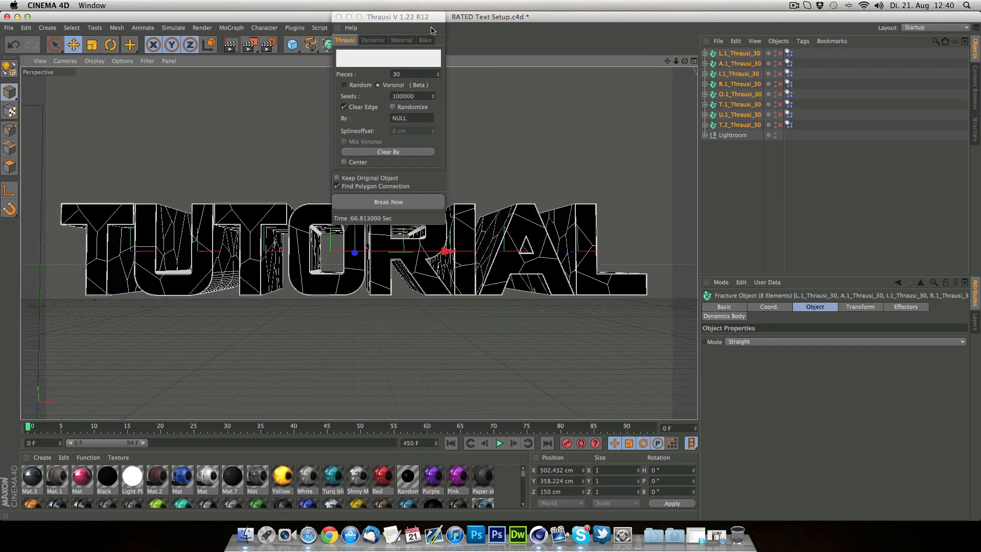
{"action": "left_click", "coordinate": [338, 17]}
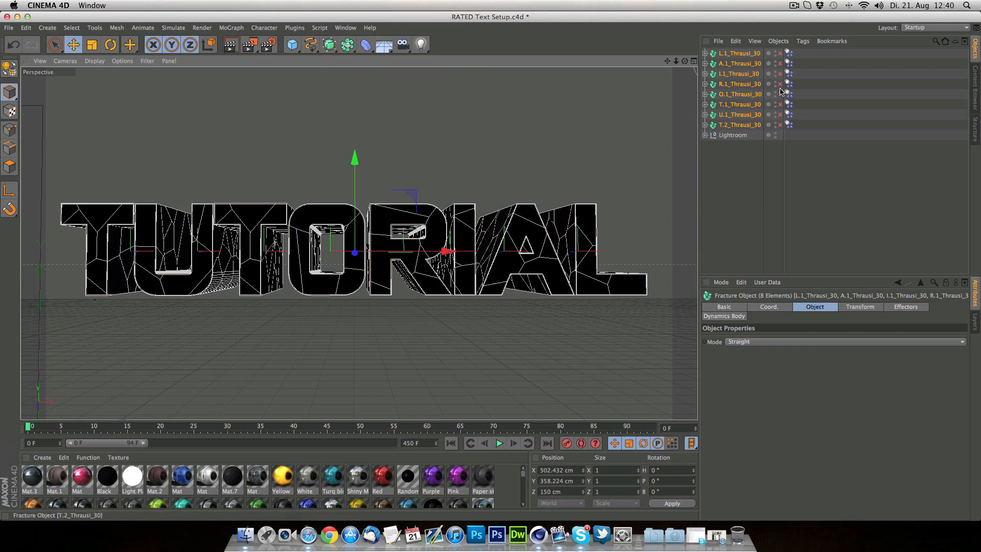
{"action": "left_click", "coordinate": [780, 125]}
{"action": "left_click", "coordinate": [781, 115]}
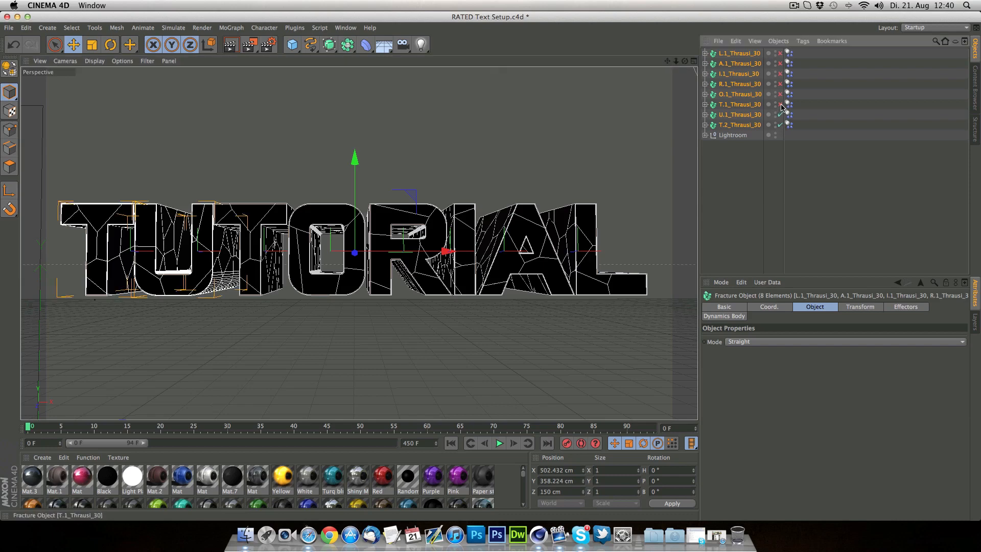
{"action": "left_click", "coordinate": [780, 104]}
{"action": "left_click", "coordinate": [780, 84]}
{"action": "left_click", "coordinate": [781, 73]}
{"action": "left_click", "coordinate": [780, 63]}
{"action": "left_click", "coordinate": [780, 53]}
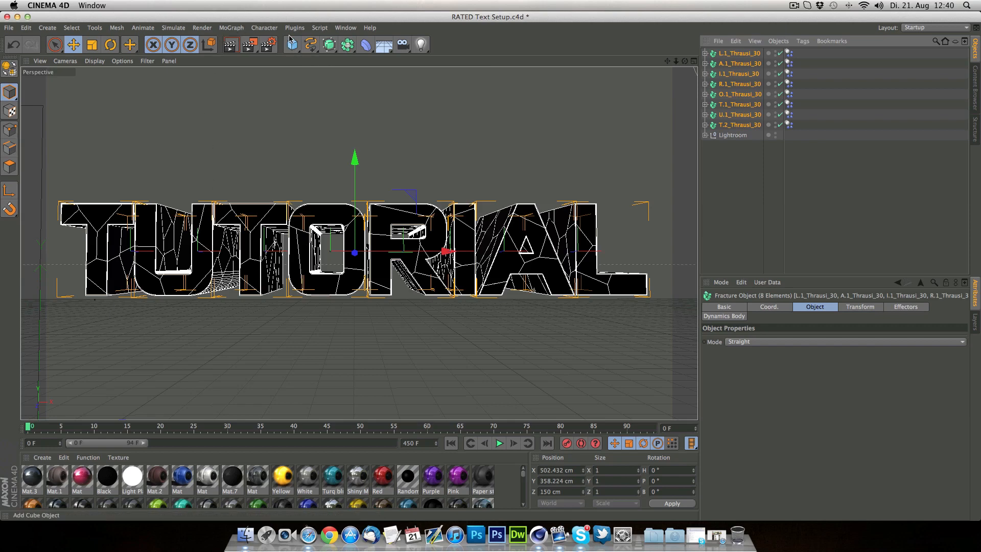
- Add a Random effector with 7% strength to the fractured letters and render the active view
{"action": "left_click", "coordinate": [229, 29]}
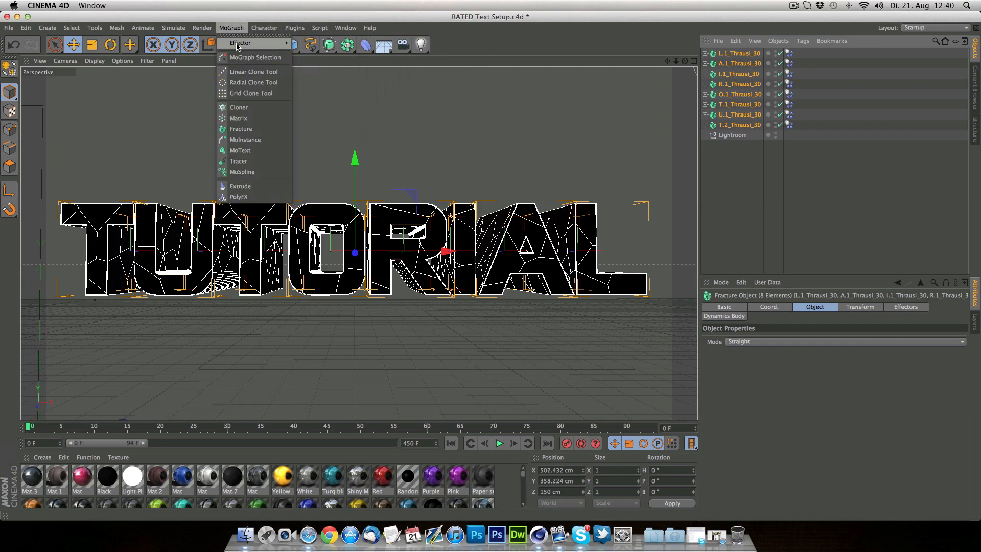
{"action": "mouse_move", "coordinate": [250, 43]}
{"action": "left_click", "coordinate": [314, 125]}
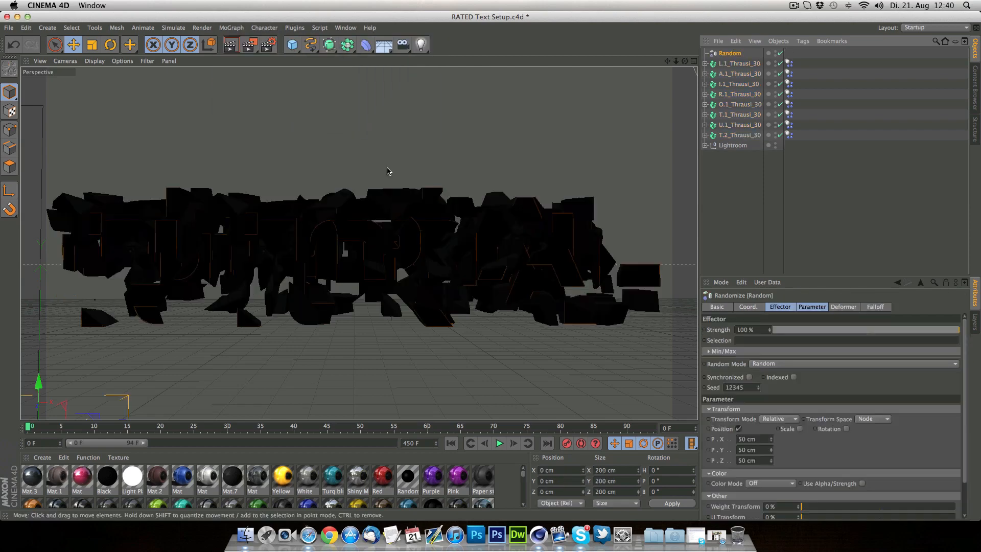
{"action": "left_click_drag", "start_coordinate": [787, 330], "coordinate": [788, 331]}
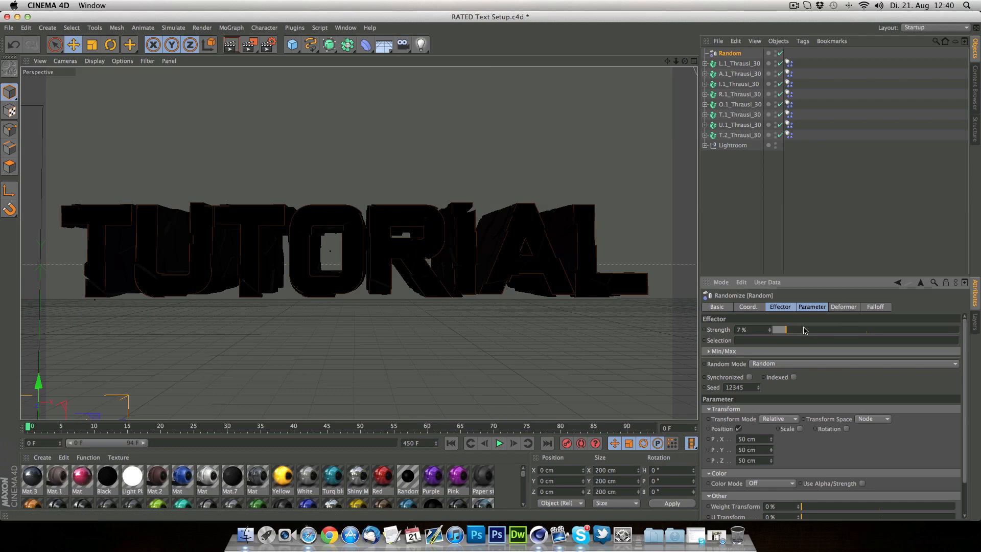
{"action": "mouse_move", "coordinate": [804, 331]}
{"action": "left_mouse_down"}
{"action": "mouse_move", "coordinate": [861, 333]}
{"action": "mouse_move", "coordinate": [788, 334]}
{"action": "left_mouse_up"}
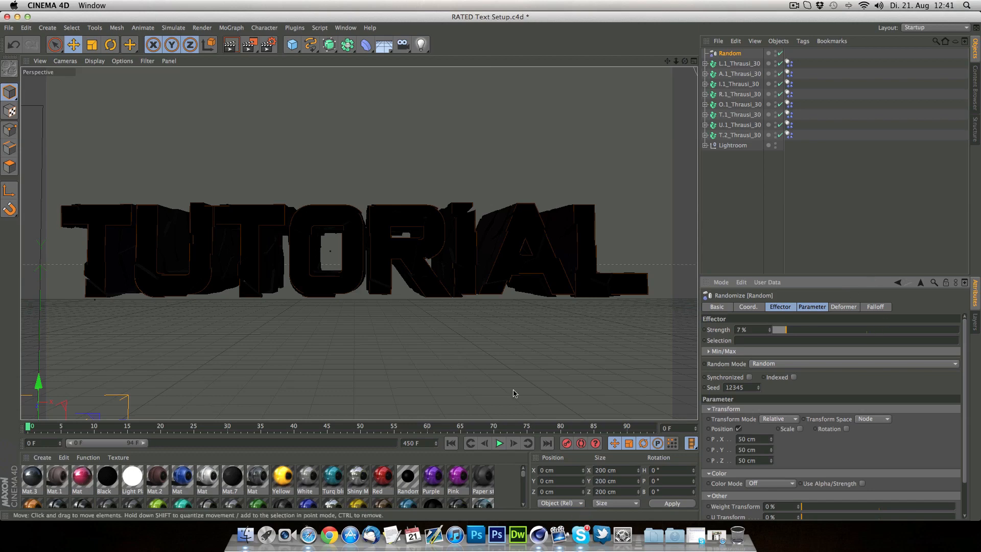
{"action": "left_click", "coordinate": [231, 46]}
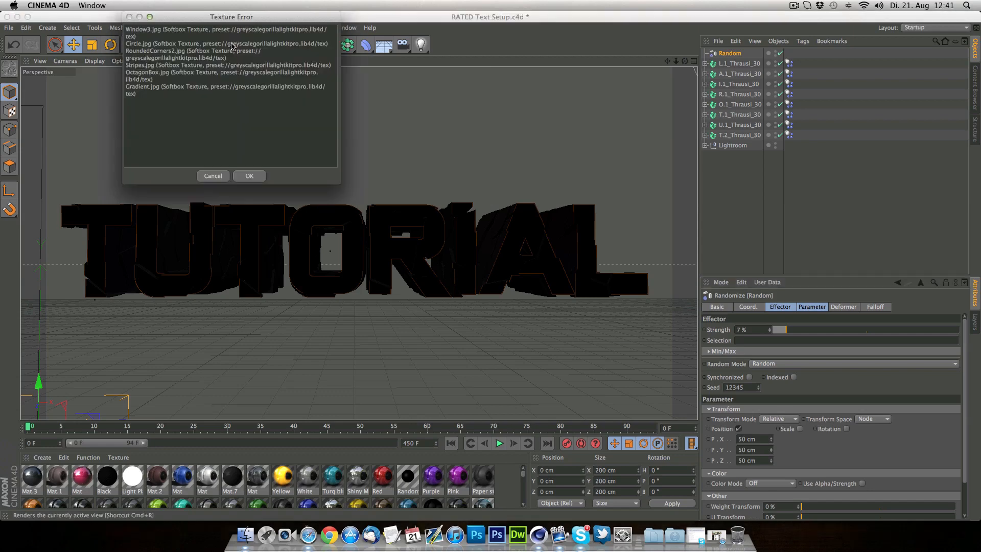
{"action": "left_click", "coordinate": [253, 176]}
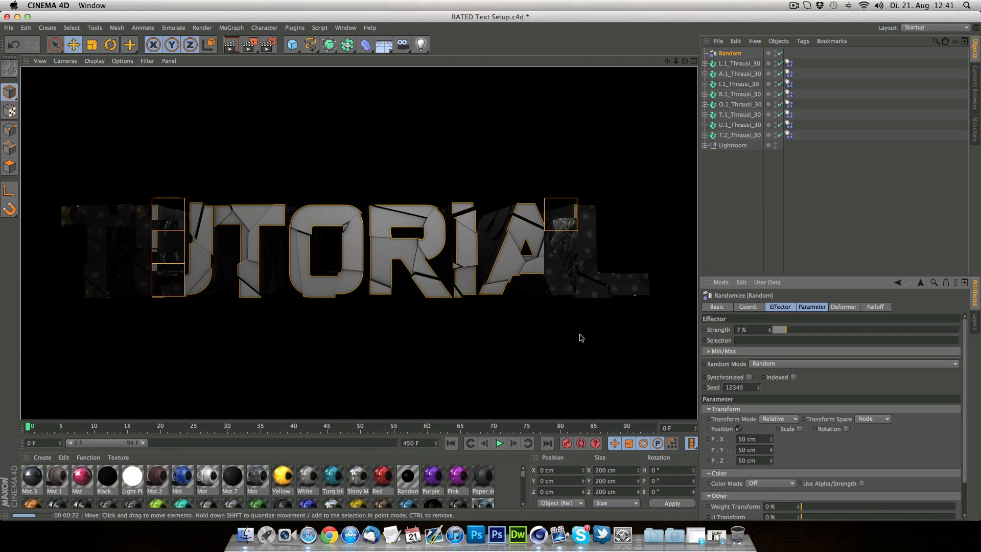
- Set the render's output file to Tutorial on the Desktop and render the scene to the Picture Viewer
{"action": "left_click", "coordinate": [269, 44]}
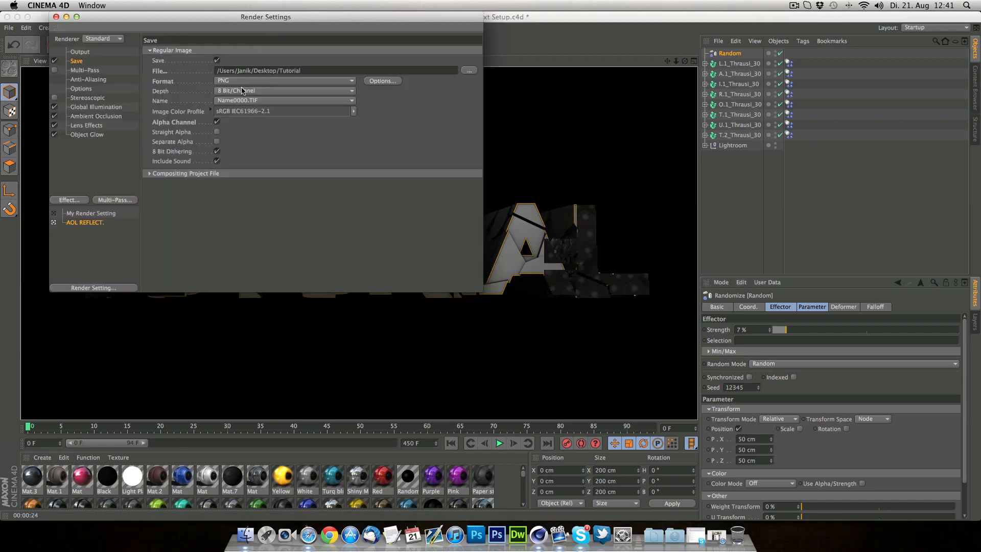
{"action": "left_click", "coordinate": [468, 70]}
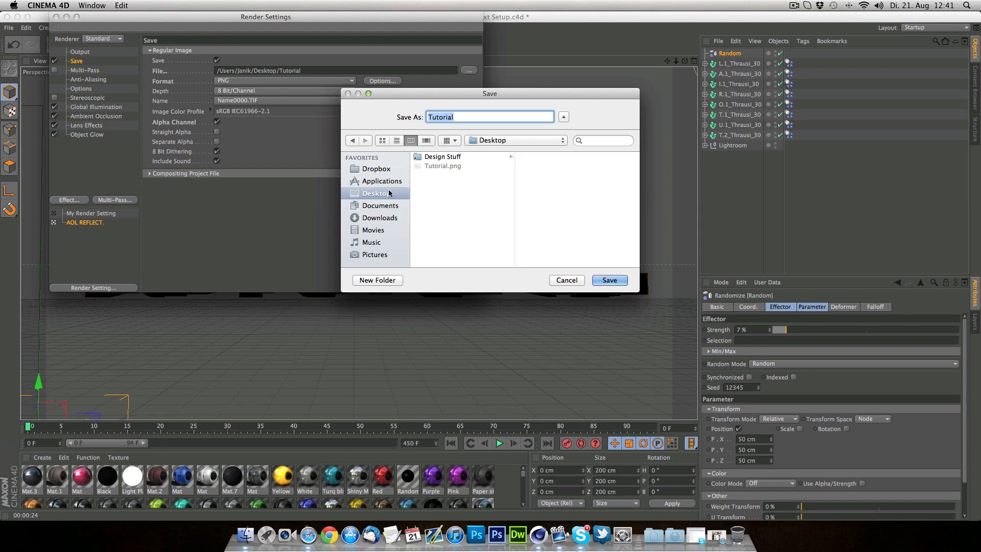
{"action": "left_click", "coordinate": [609, 280]}
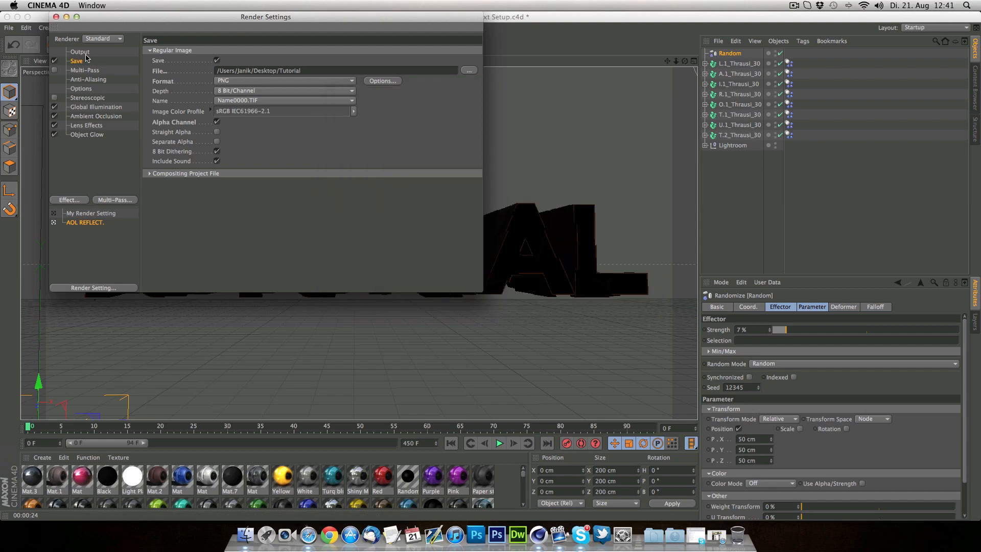
{"action": "left_click", "coordinate": [57, 17]}
{"action": "left_click", "coordinate": [260, 50]}
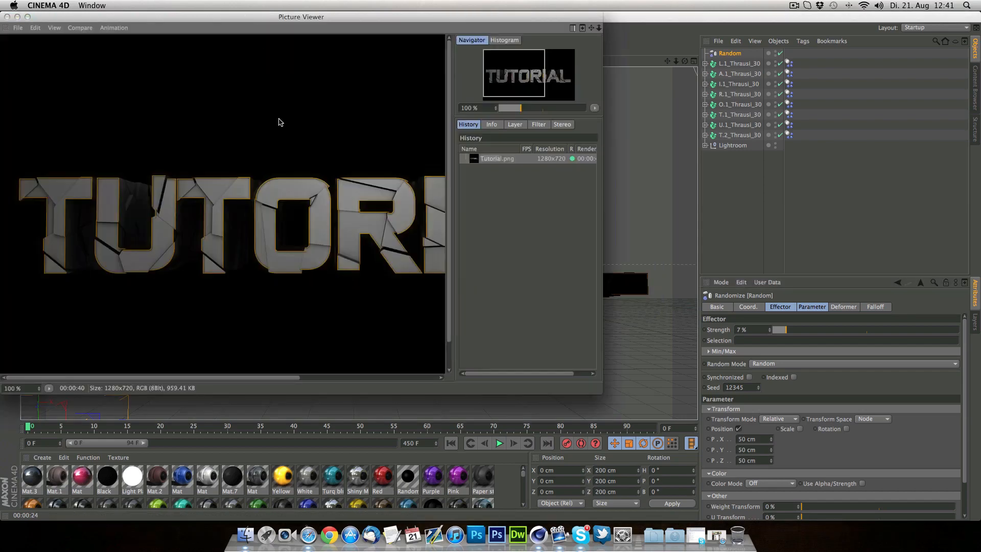
- Render the scene to the Picture Viewer again as Tutorial.png, continuing past the missing textures, and launch Photoshop meanwhile
{"action": "left_click", "coordinate": [565, 184]}
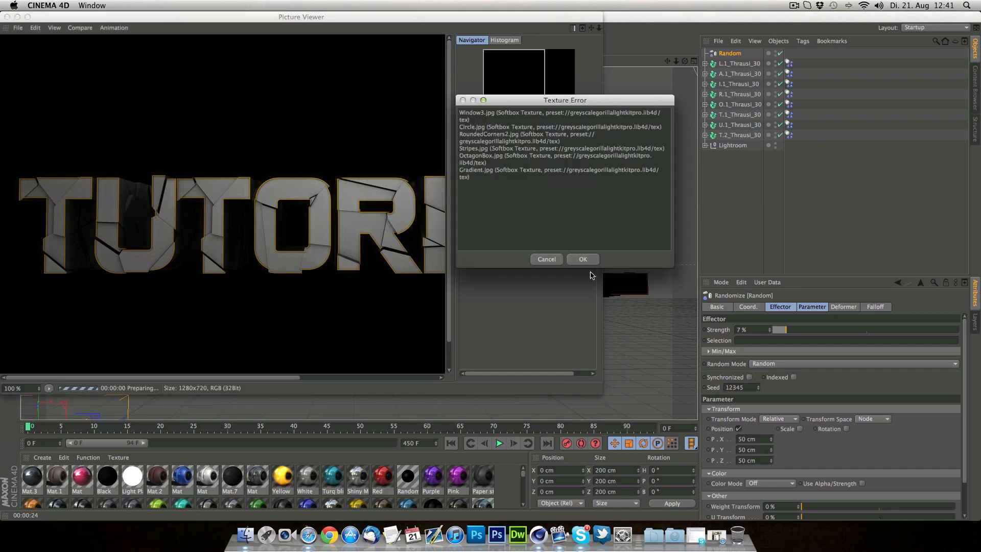
{"action": "left_click", "coordinate": [587, 265]}
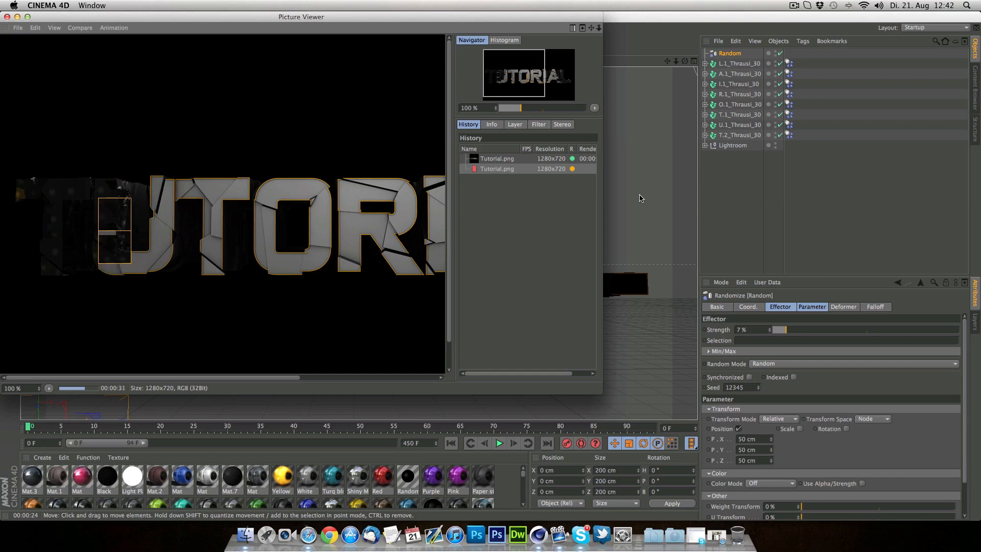
{"action": "left_click", "coordinate": [476, 534]}
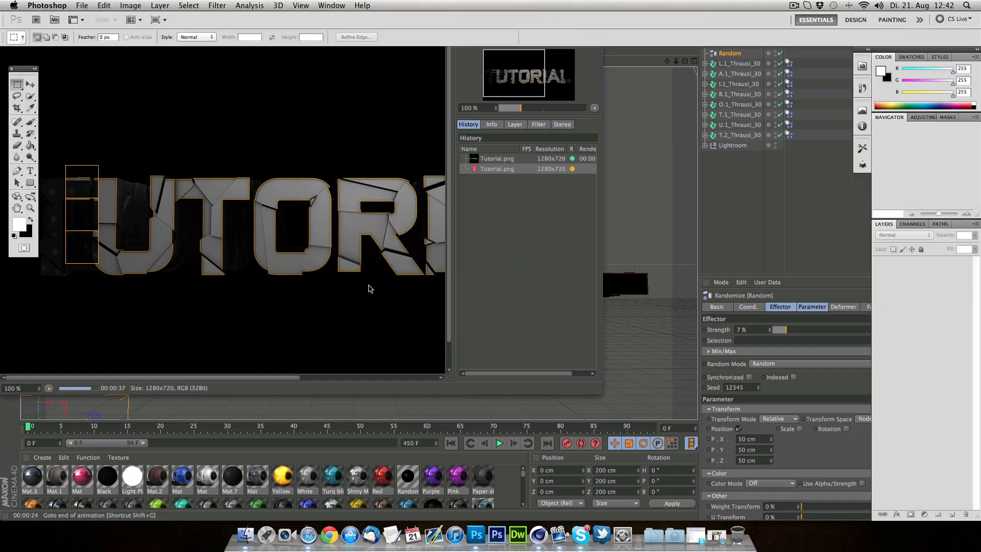
{"action": "left_click", "coordinate": [245, 237]}
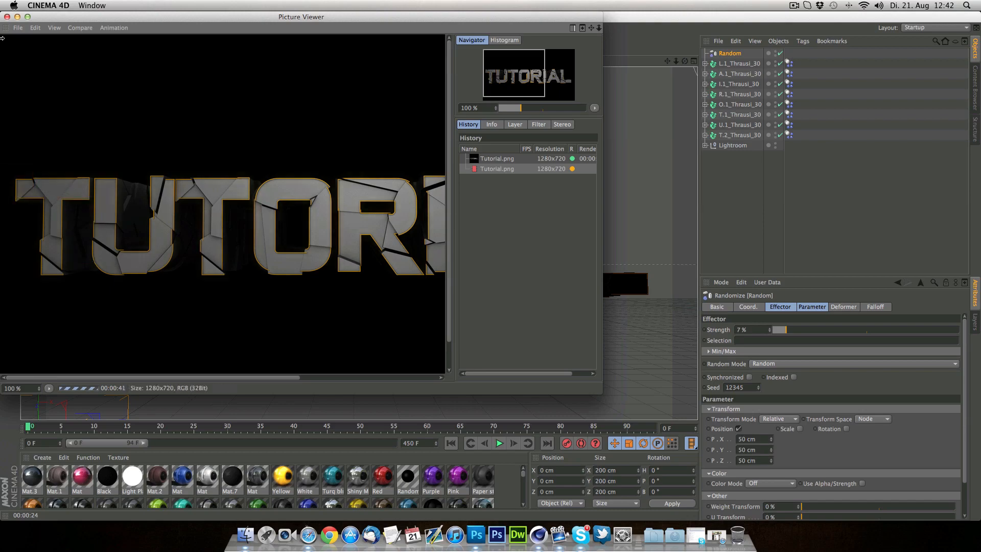
- Put the Cinema 4D windows away and open Tutorial.png from the desktop in Photoshop CS5, declining the Adobe improvement program
{"action": "left_click", "coordinate": [7, 17]}
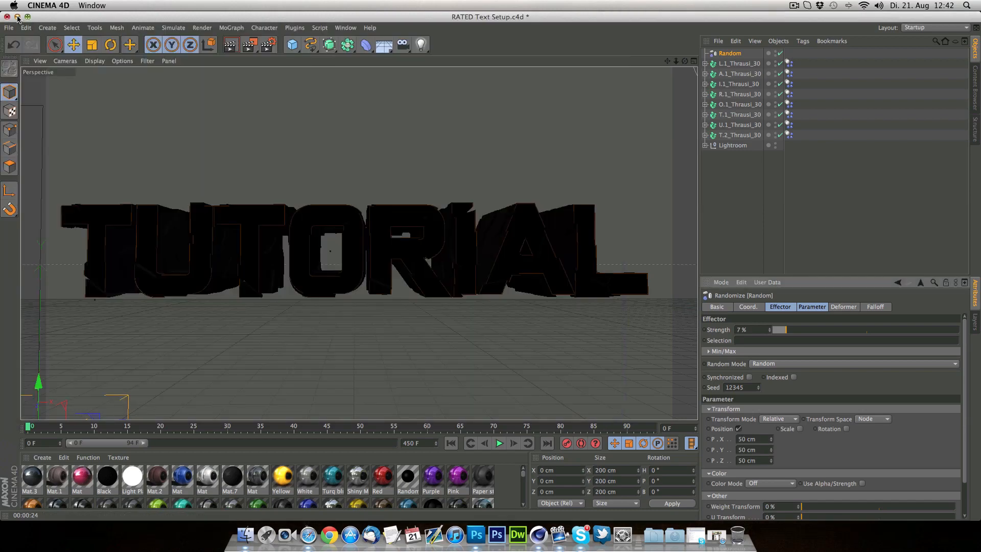
{"action": "left_click", "coordinate": [17, 17]}
{"action": "right_click", "coordinate": [944, 67]}
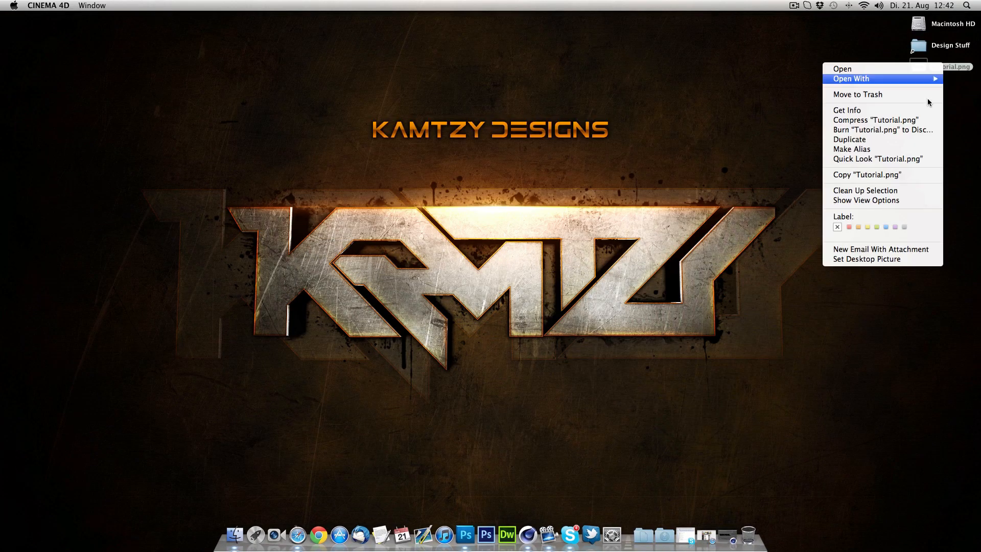
{"action": "mouse_move", "coordinate": [878, 79]}
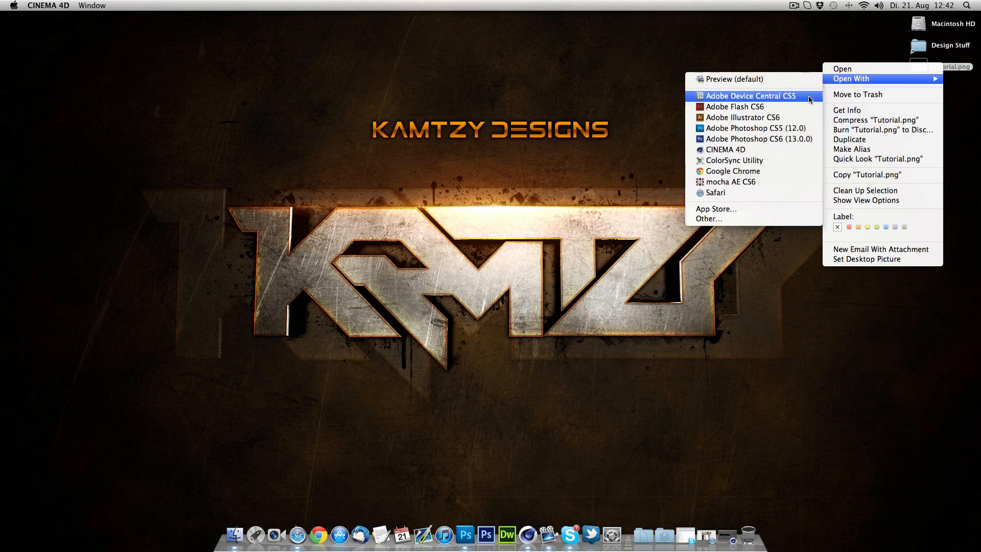
{"action": "left_click", "coordinate": [965, 67]}
{"action": "right_click", "coordinate": [957, 65]}
{"action": "mouse_move", "coordinate": [915, 84]}
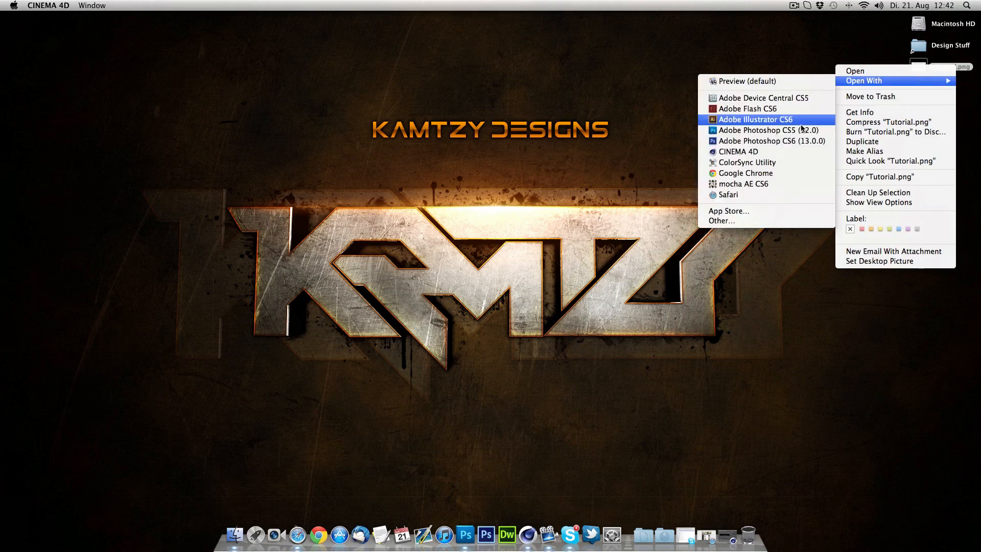
{"action": "left_click", "coordinate": [795, 133]}
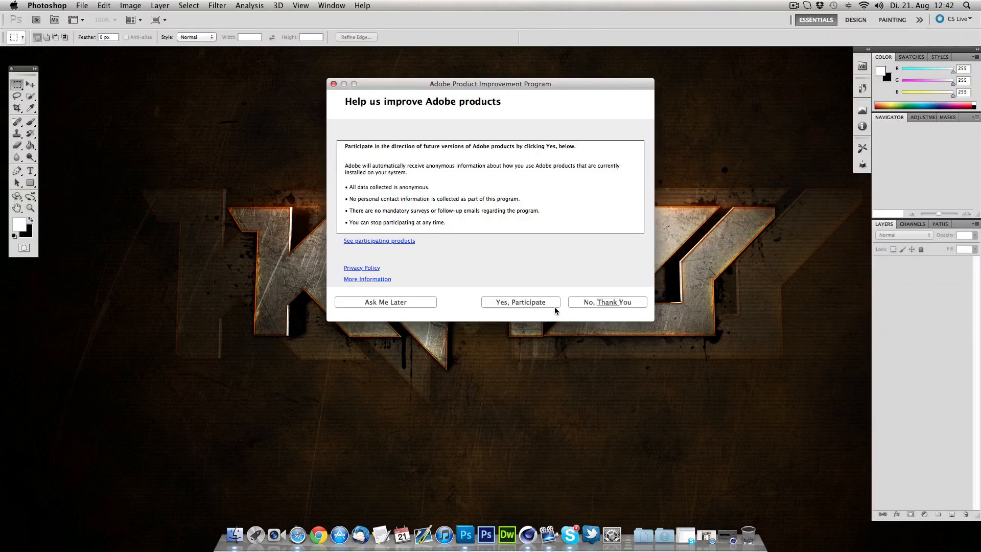
{"action": "left_click", "coordinate": [585, 304]}
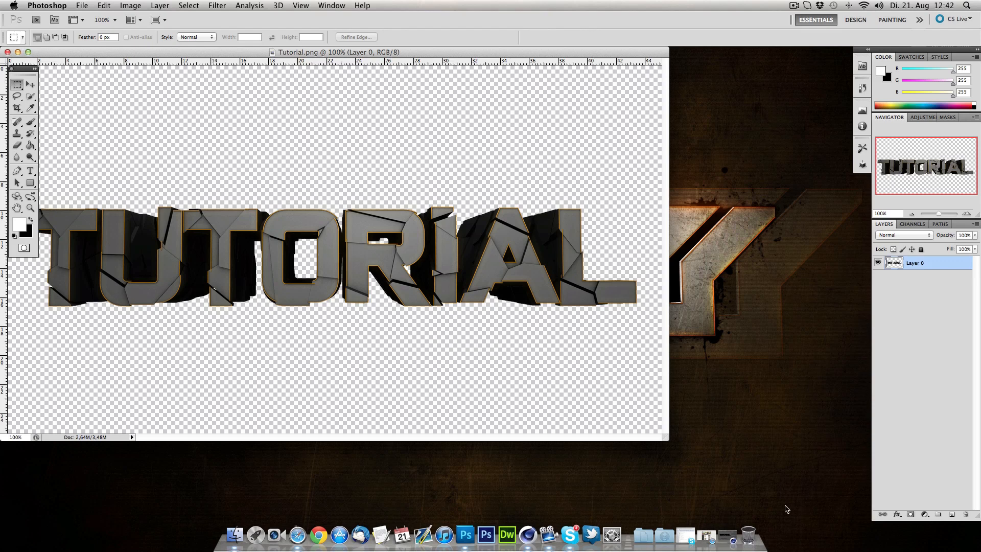
- Enlarge the document window, add a new layer beneath the text layer and fill it with white using the Paint Bucket
{"action": "left_click_drag", "start_coordinate": [665, 438], "coordinate": [850, 507]}
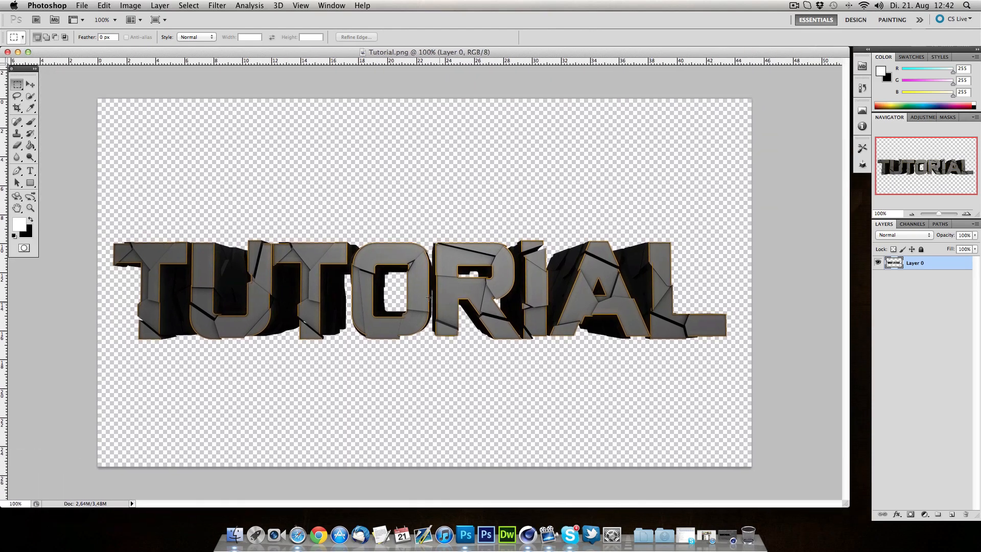
{"action": "left_click", "coordinate": [31, 145]}
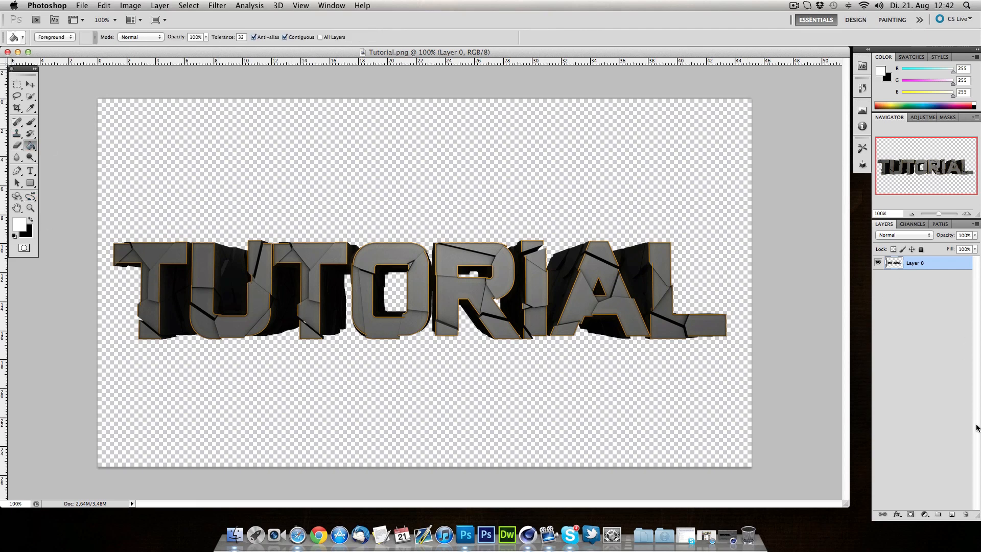
{"action": "left_click", "coordinate": [951, 514]}
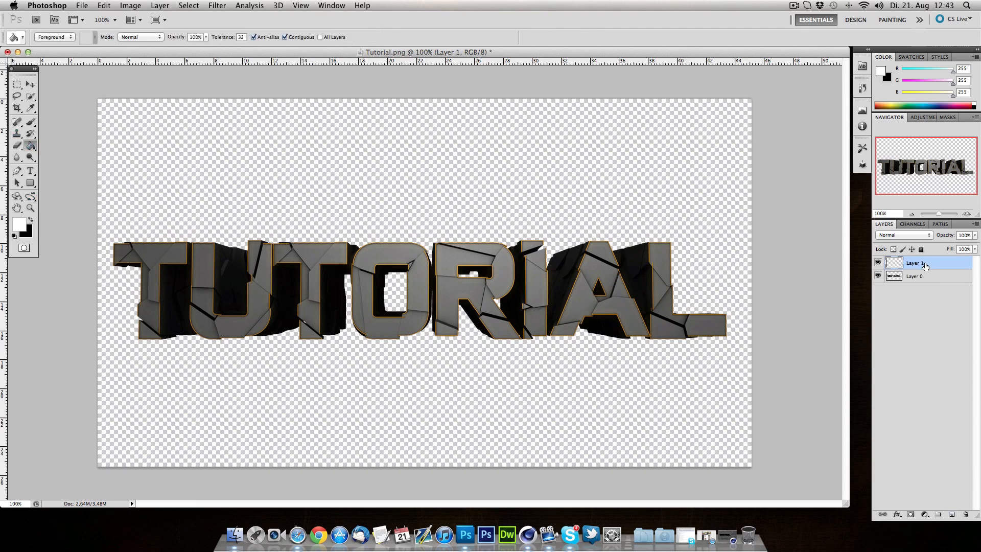
{"action": "left_click_drag", "start_coordinate": [925, 265], "coordinate": [917, 278]}
{"action": "left_click", "coordinate": [437, 141]}
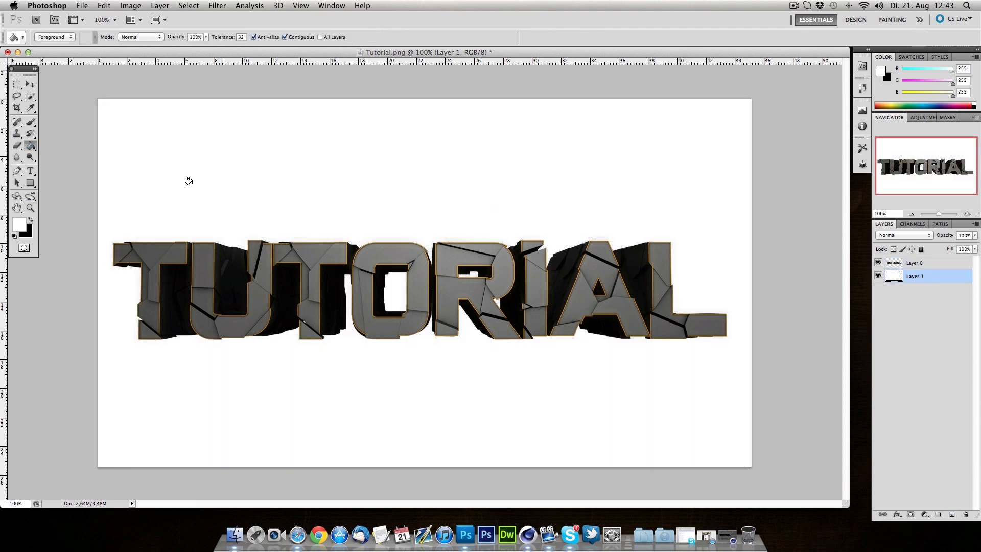
- Add a Gradient Overlay to the text layer with Overlay blend mode and 70% opacity
{"action": "left_click", "coordinate": [28, 86]}
{"action": "left_click", "coordinate": [952, 263]}
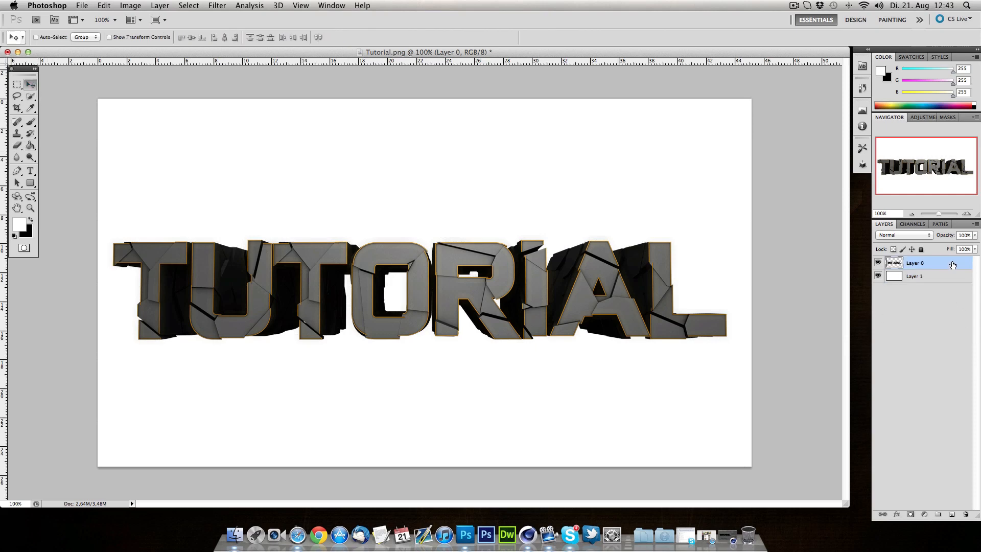
{"action": "double_click", "coordinate": [953, 263]}
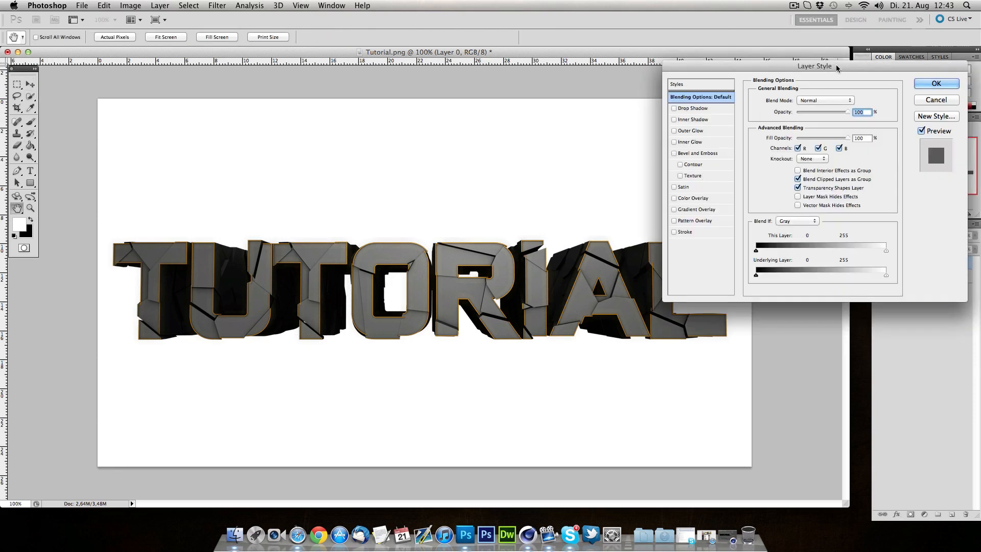
{"action": "left_click", "coordinate": [695, 210]}
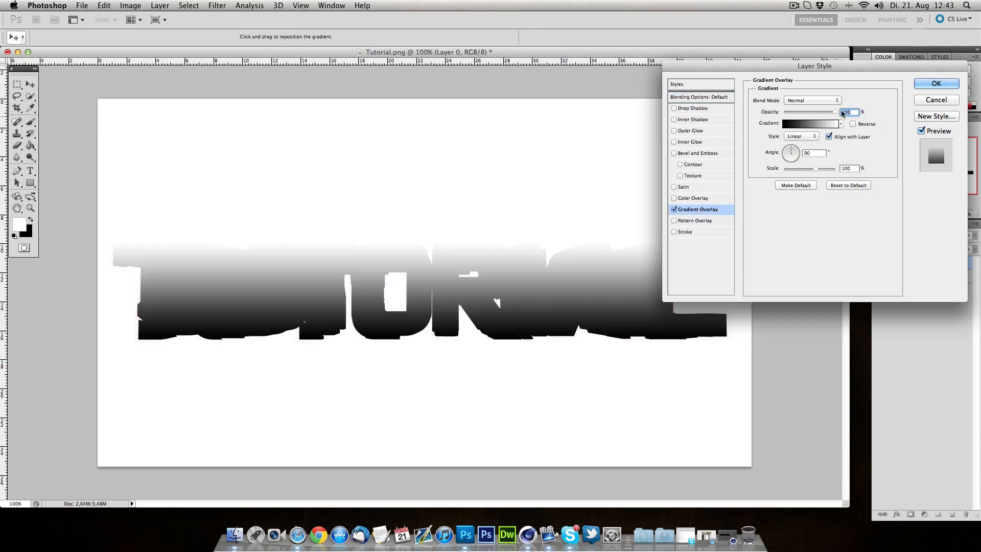
{"action": "left_click", "coordinate": [812, 100]}
{"action": "left_click", "coordinate": [824, 201]}
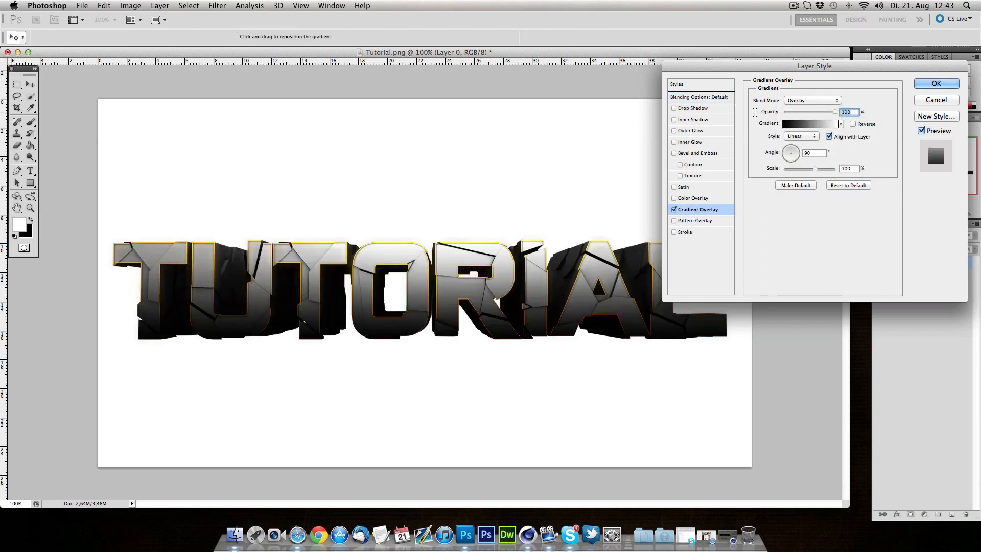
{"action": "type", "text": "70"}
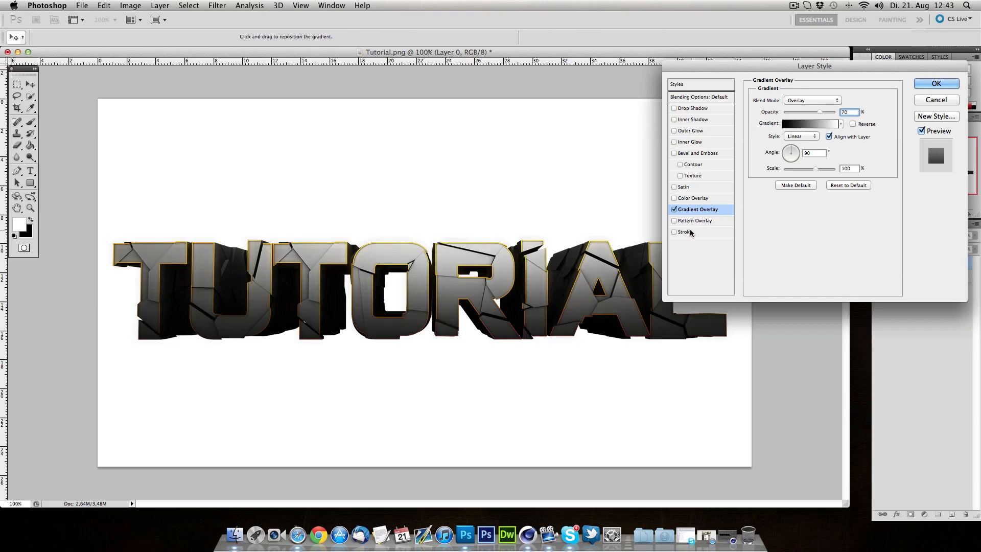
- Add a Drop Shadow to the text layer with a 20 px size and 4% spread
{"action": "left_click", "coordinate": [693, 108]}
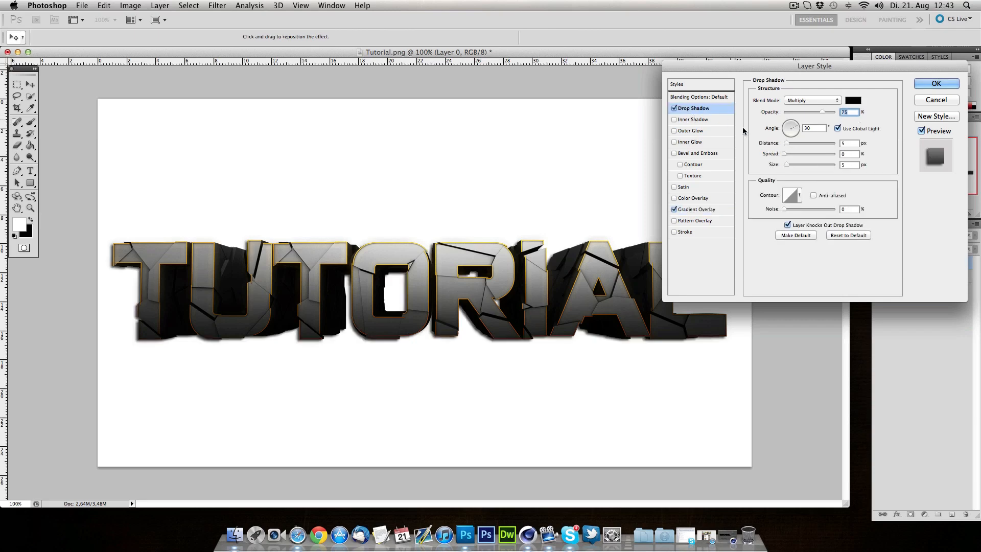
{"action": "double_click", "coordinate": [850, 162]}
{"action": "type", "text": "10"}
{"action": "key", "text": "BackSpace"}
{"action": "key", "text": "BackSpace"}
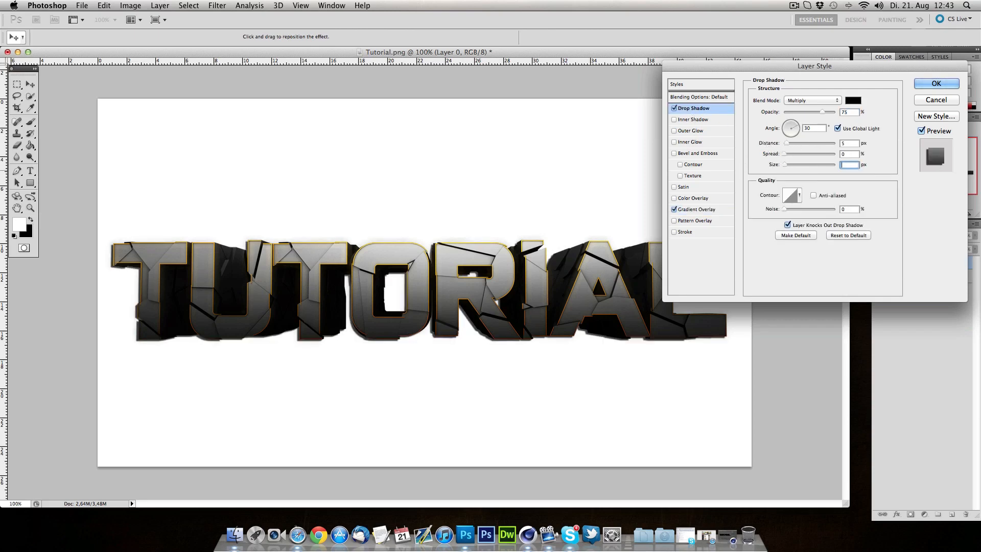
{"action": "type", "text": "20"}
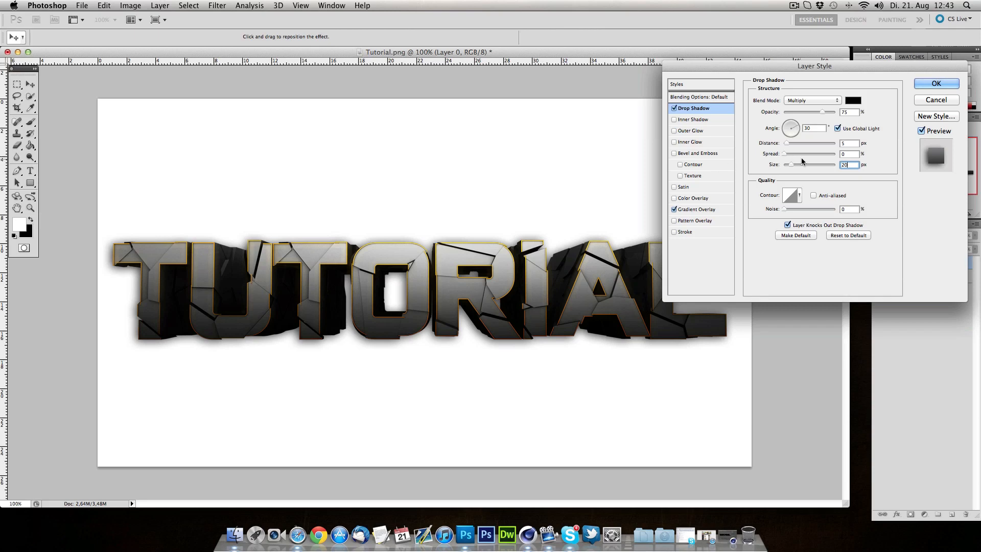
{"action": "key", "text": "shift+Tab"}
{"action": "type", "text": "4"}
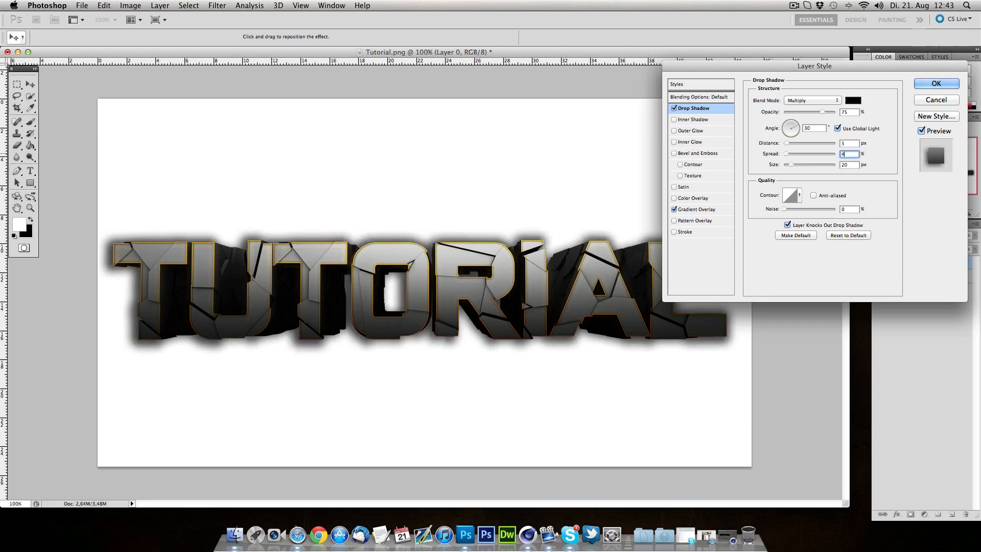
- Set the drop shadow's size to 10 px and its distance to 0 px
{"action": "key", "text": "Tab"}
{"action": "type", "text": "15"}
{"action": "key", "text": "BackSpace"}
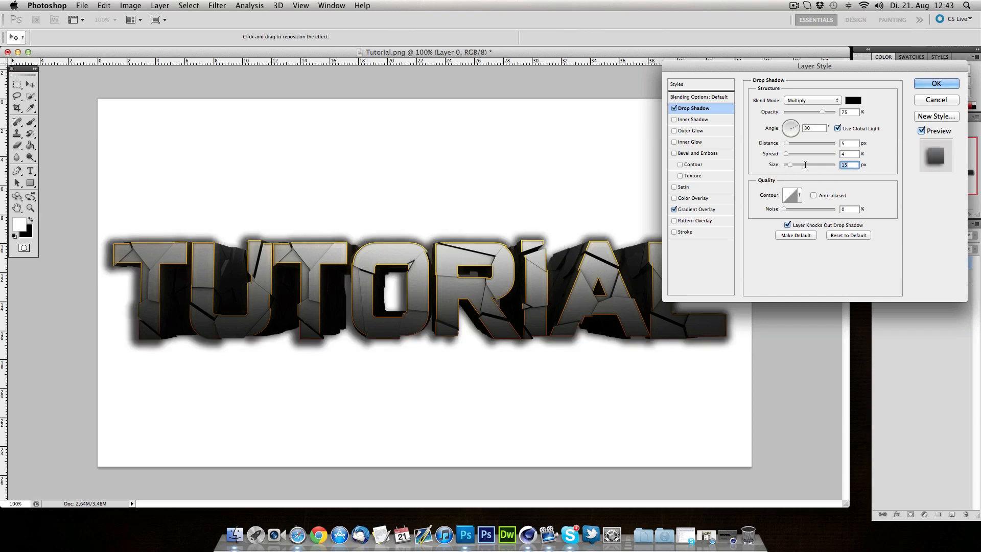
{"action": "type", "text": "0"}
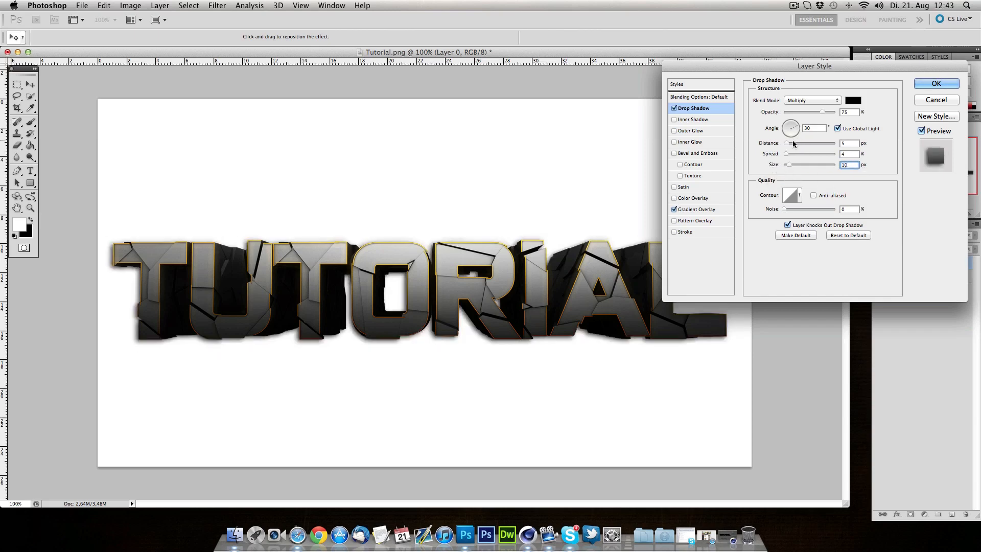
{"action": "left_click_drag", "start_coordinate": [787, 143], "coordinate": [784, 143]}
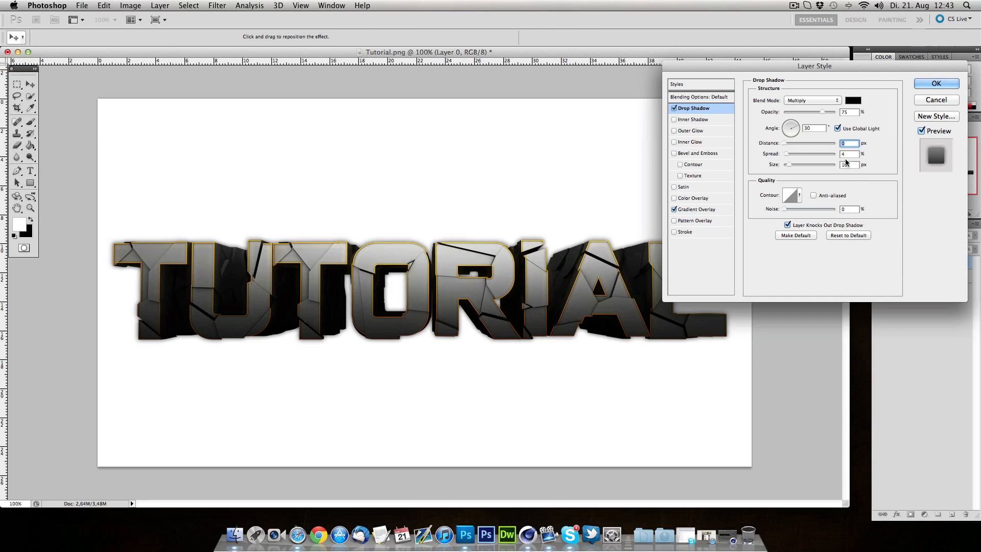
- Try a 5% spread and a 15 px size for the drop shadow
{"action": "key", "text": "Tab"}
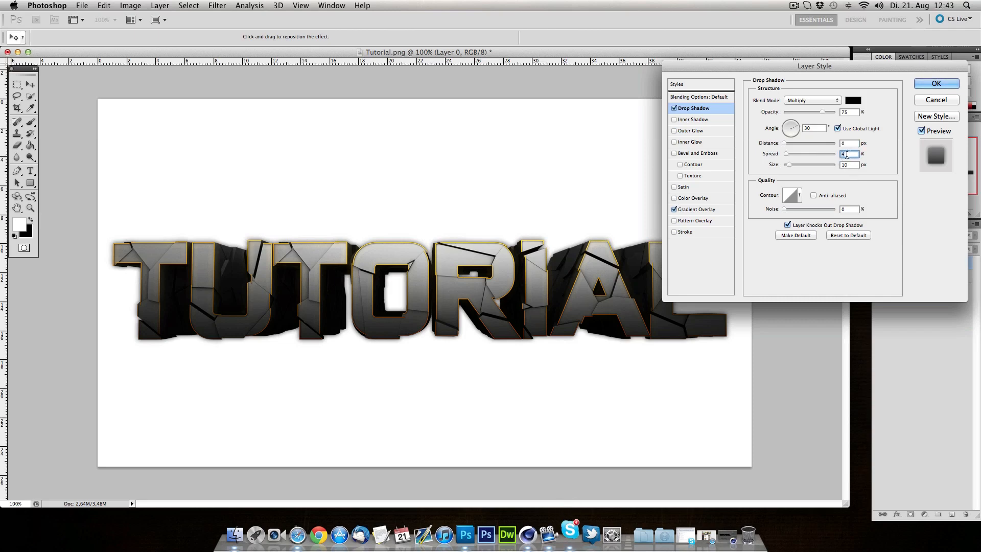
{"action": "type", "text": "5"}
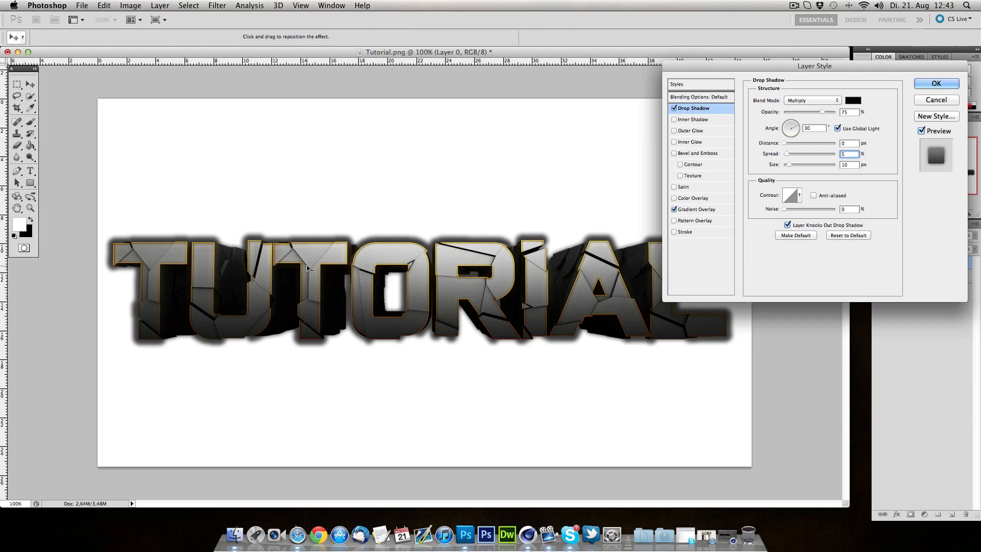
{"action": "key", "text": "Tab"}
{"action": "type", "text": "15"}
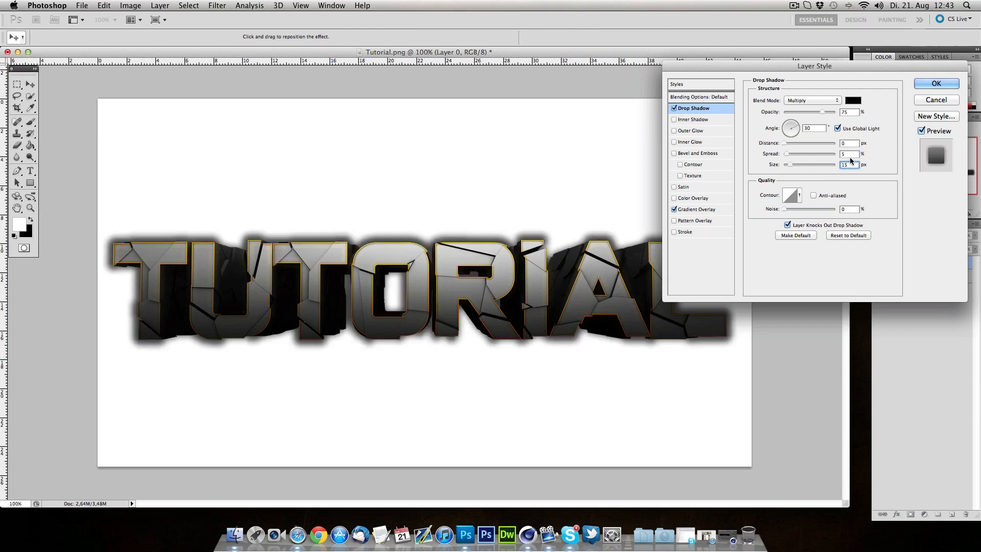
- Set the drop shadow's spread to 4% and size to 10 px, and apply the layer style
{"action": "key", "text": "shift+Tab"}
{"action": "type", "text": "4"}
{"action": "key", "text": "Tab"}
{"action": "type", "text": "5"}
{"action": "key", "text": "Return"}
- Reopen the text layer's style and review its Gradient Overlay and Drop Shadow settings
{"action": "double_click", "coordinate": [956, 262]}
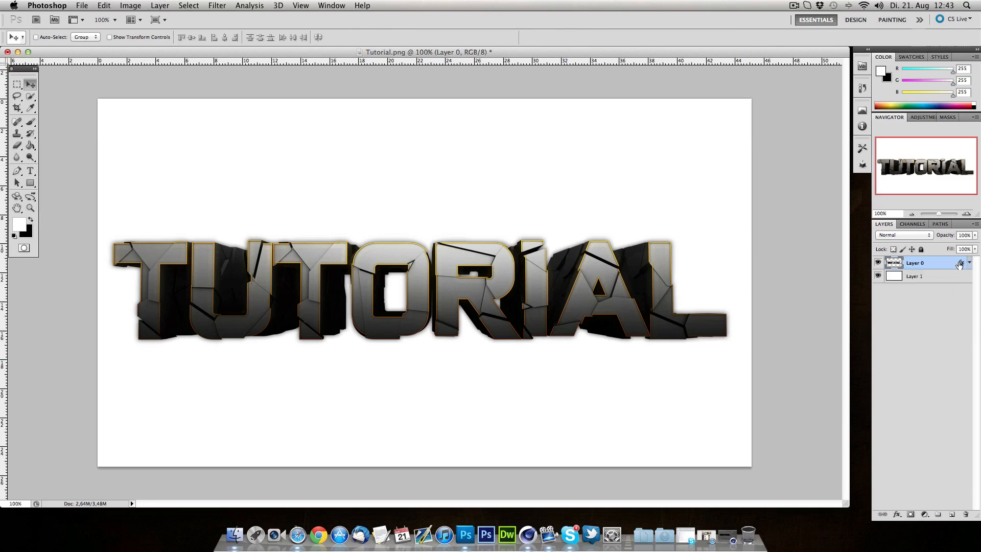
{"action": "left_click", "coordinate": [698, 209]}
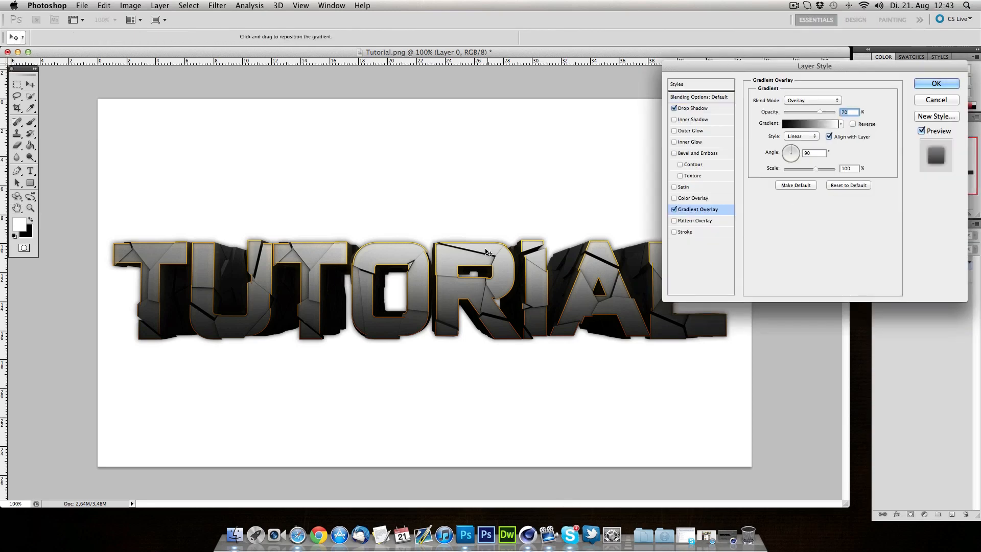
{"action": "left_click", "coordinate": [694, 108]}
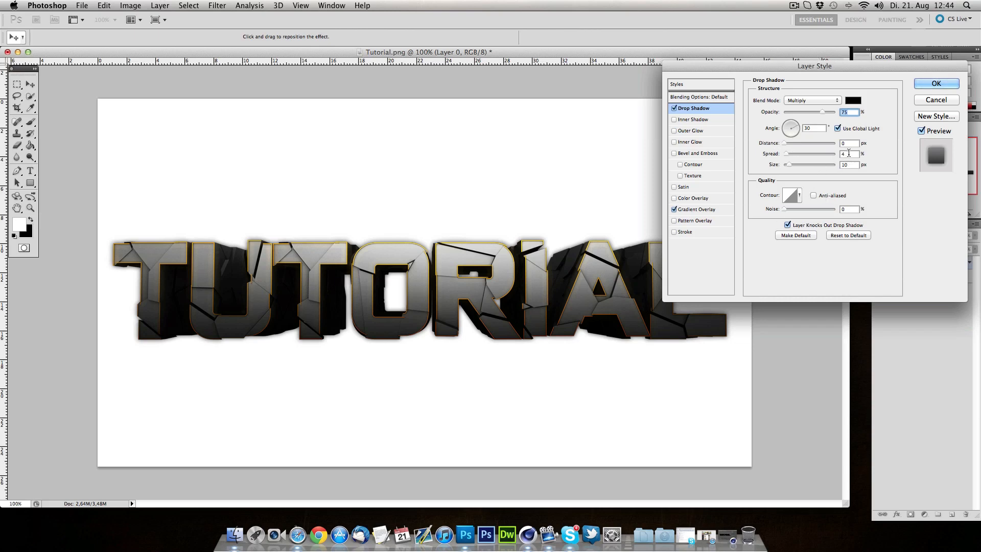
- Try a 5% spread on the drop shadow, return it to 4% and confirm the layer style
{"action": "left_click_drag", "start_coordinate": [847, 154], "coordinate": [806, 160]}
{"action": "type", "text": "5"}
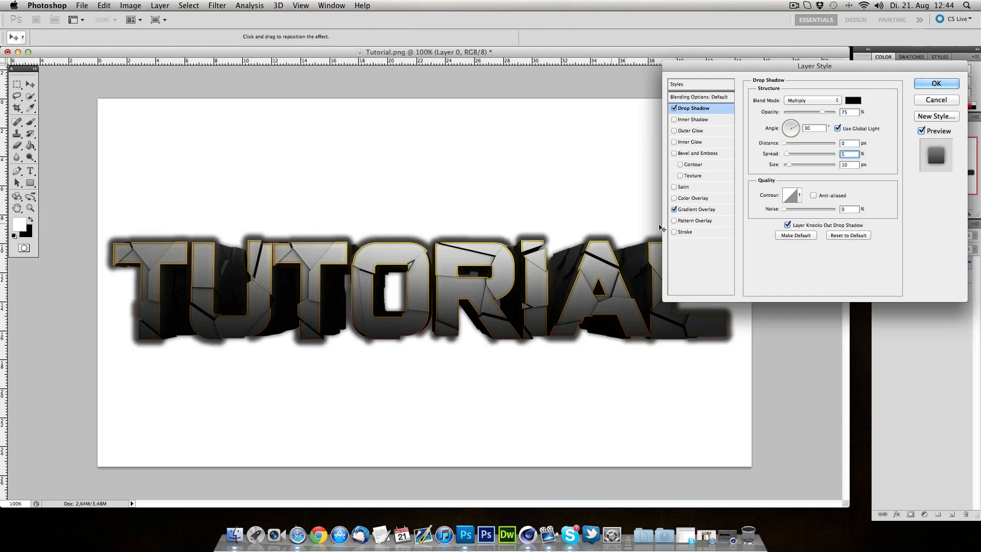
{"action": "double_click", "coordinate": [844, 154]}
{"action": "type", "text": "4"}
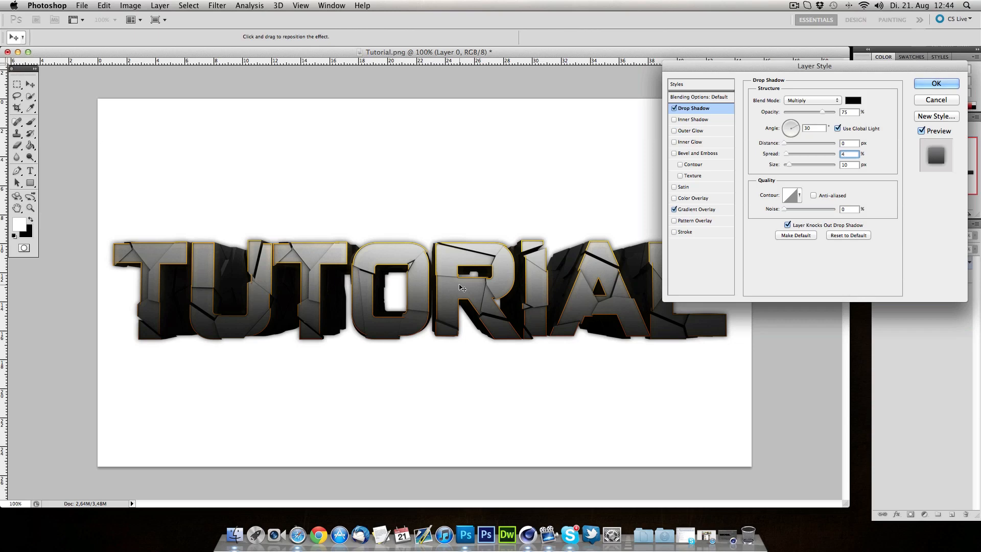
{"action": "key", "text": "Return"}
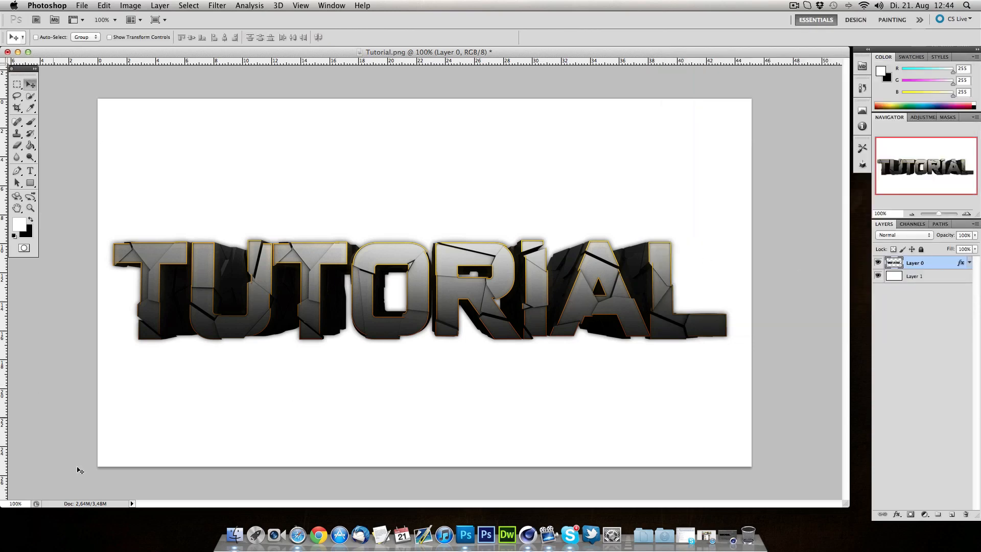
- Switch to Finder and browse from Pictures through Designing and Youtube Designing to the Textures collection's best folder
{"action": "left_click", "coordinate": [234, 535]}
{"action": "left_click", "coordinate": [280, 266]}
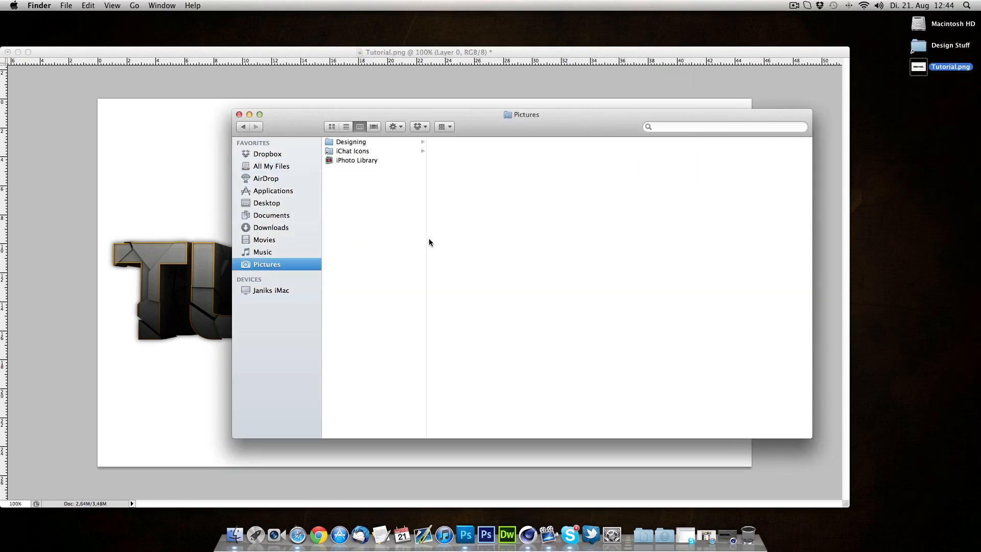
{"action": "left_click", "coordinate": [243, 127]}
{"action": "scroll", "coordinate": [485, 180], "scroll_direction": "right", "scroll_amount": 5}
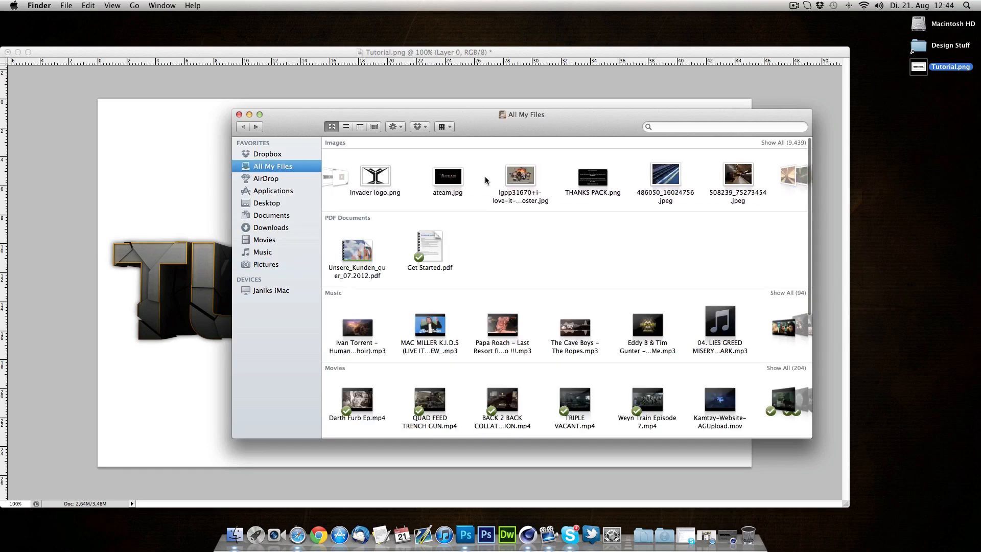
{"action": "scroll", "coordinate": [485, 180], "scroll_direction": "left", "scroll_amount": 2}
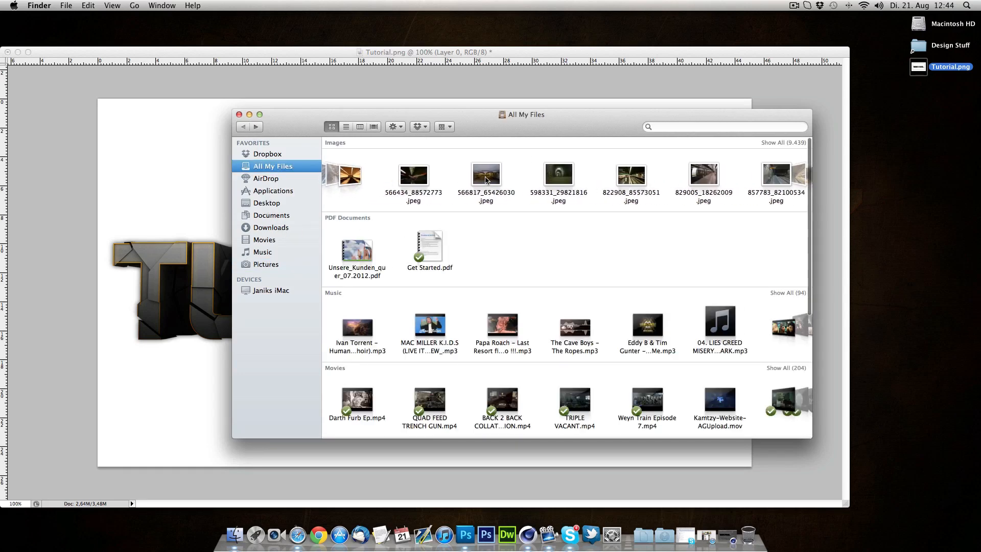
{"action": "left_click", "coordinate": [269, 265]}
{"action": "left_click", "coordinate": [352, 142]}
{"action": "left_click", "coordinate": [458, 152]}
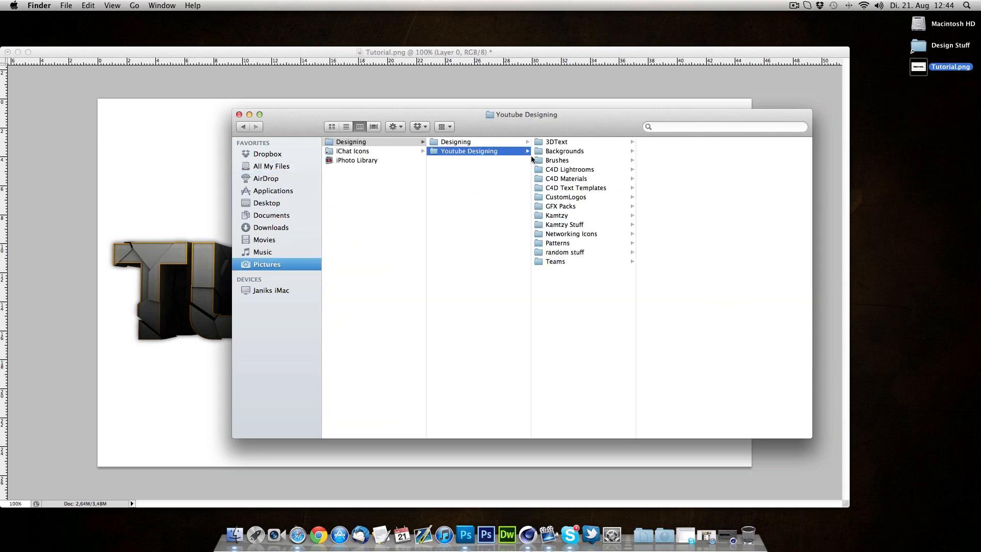
{"action": "left_click", "coordinate": [578, 225]}
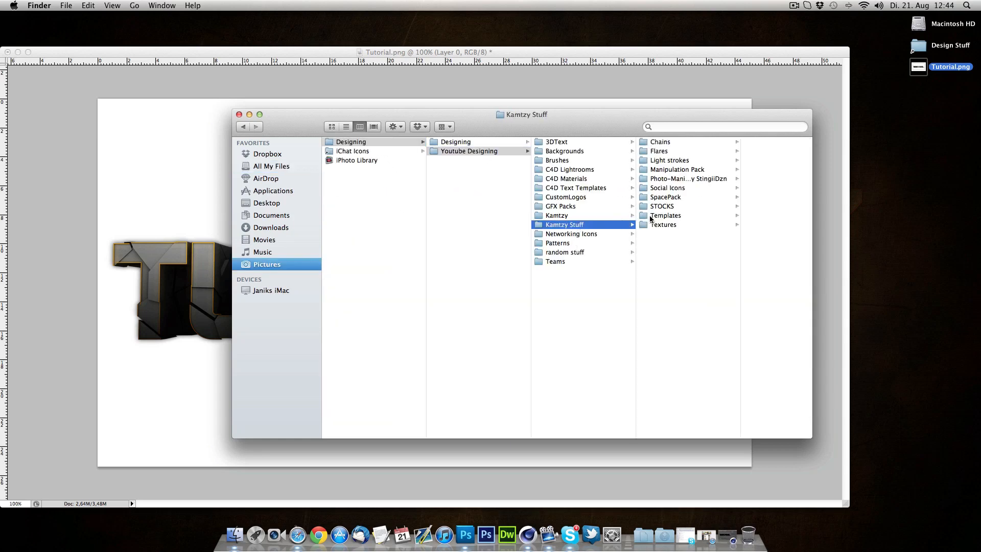
{"action": "left_click", "coordinate": [675, 226]}
{"action": "left_click", "coordinate": [757, 169]}
- Open the shiny_metallic_texture_by_night_fate_stock-d32afjl.jpg file from the best folder in Adobe Photoshop CS5
{"action": "scroll", "coordinate": [761, 281], "scroll_direction": "down", "scroll_amount": 5}
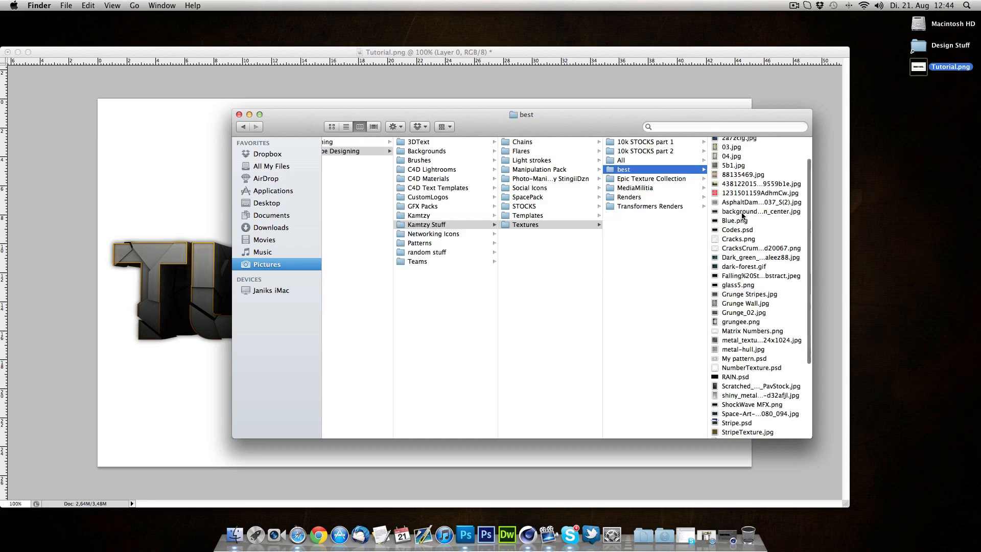
{"action": "right_click", "coordinate": [757, 286]}
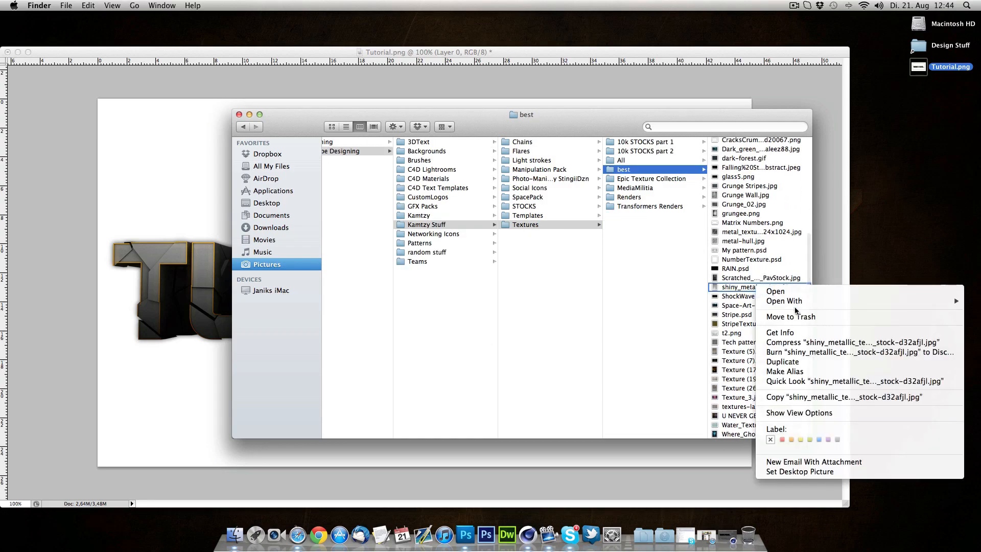
{"action": "mouse_move", "coordinate": [782, 301]}
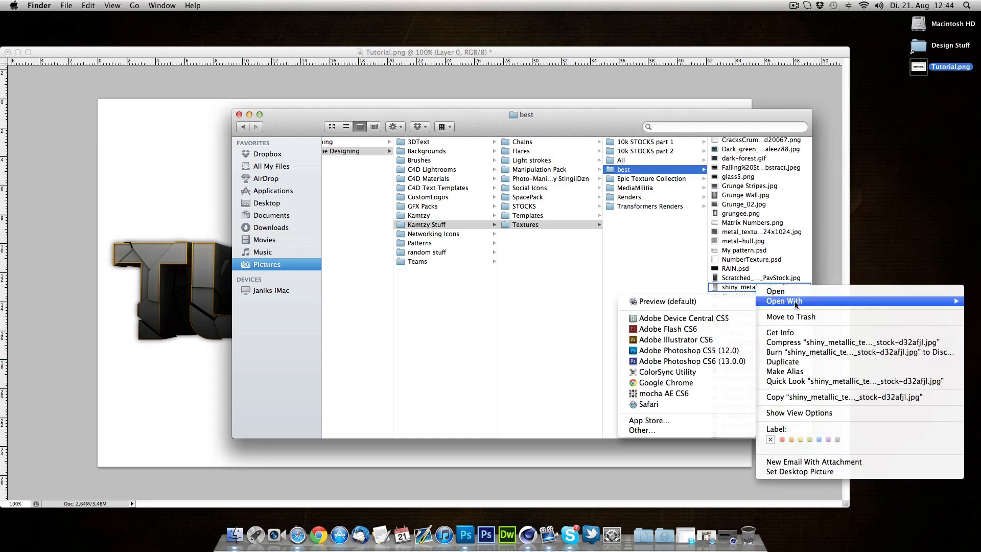
{"action": "left_click", "coordinate": [699, 353]}
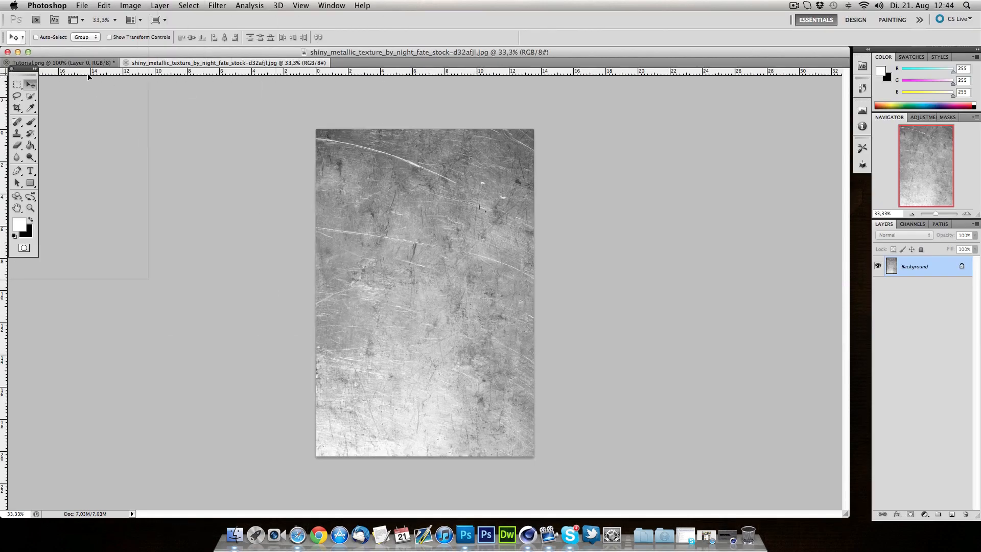
- Bring the metallic texture into Tutorial.png as a layer above the text and clip it to the text layer
{"action": "left_click_drag", "start_coordinate": [78, 62], "coordinate": [374, 272]}
{"action": "left_click_drag", "start_coordinate": [241, 205], "coordinate": [470, 263]}
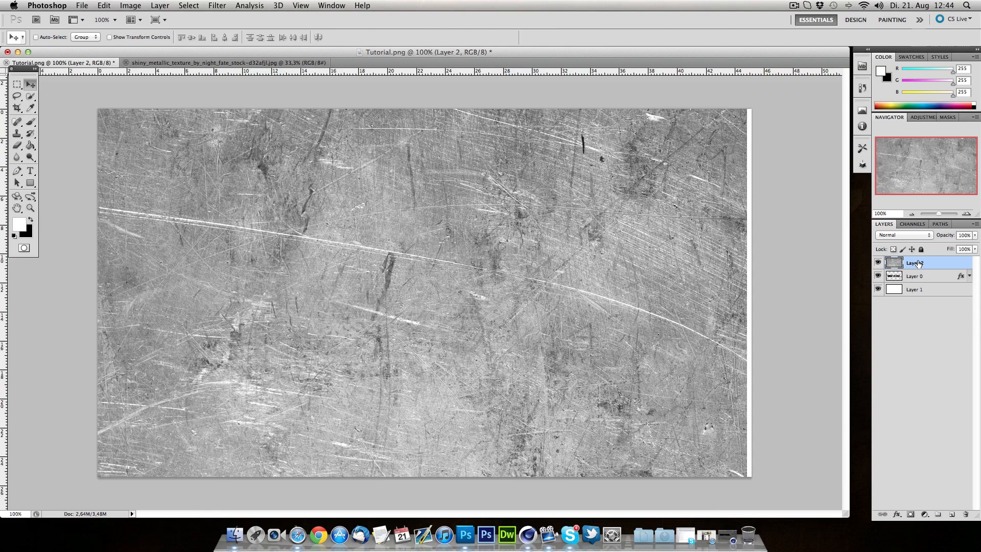
{"action": "left_click", "coordinate": [929, 269], "text": "alt"}
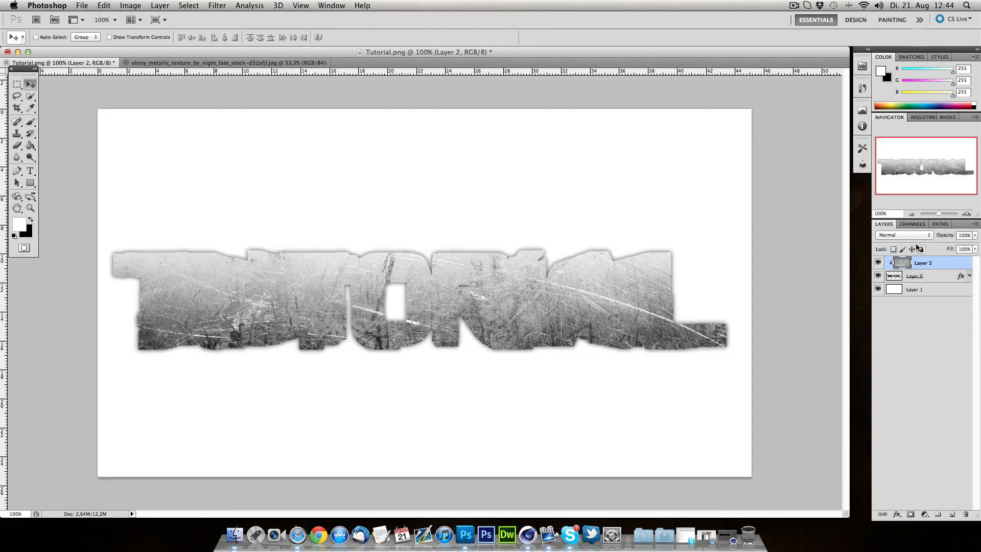
- Set the texture layer's blend mode to Overlay and, after trying 50% and 70%, its opacity to 60%
{"action": "left_click", "coordinate": [915, 236]}
{"action": "left_click", "coordinate": [905, 332]}
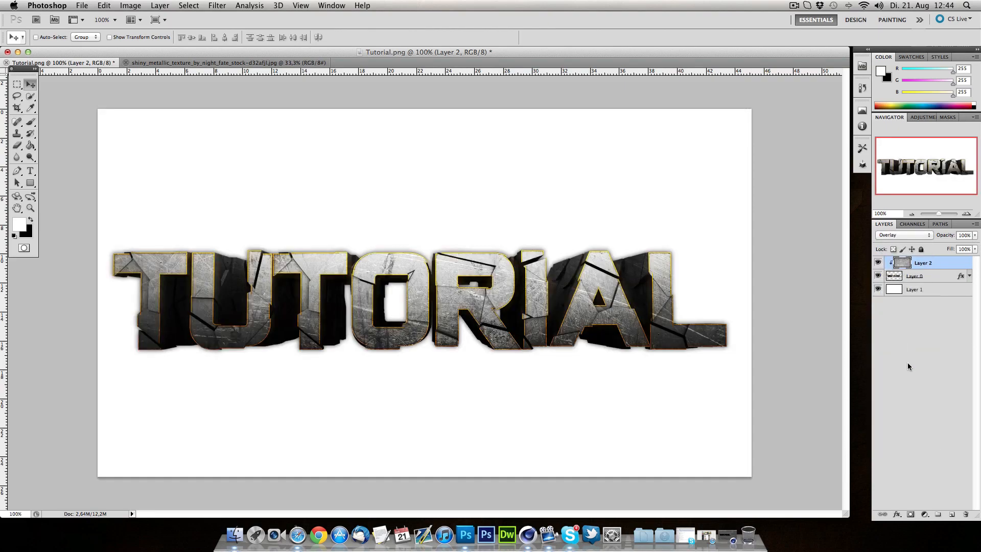
{"action": "left_click", "coordinate": [897, 238]}
{"action": "type", "text": "50"}
{"action": "key", "text": "BackSpace"}
{"action": "key", "text": "BackSpace"}
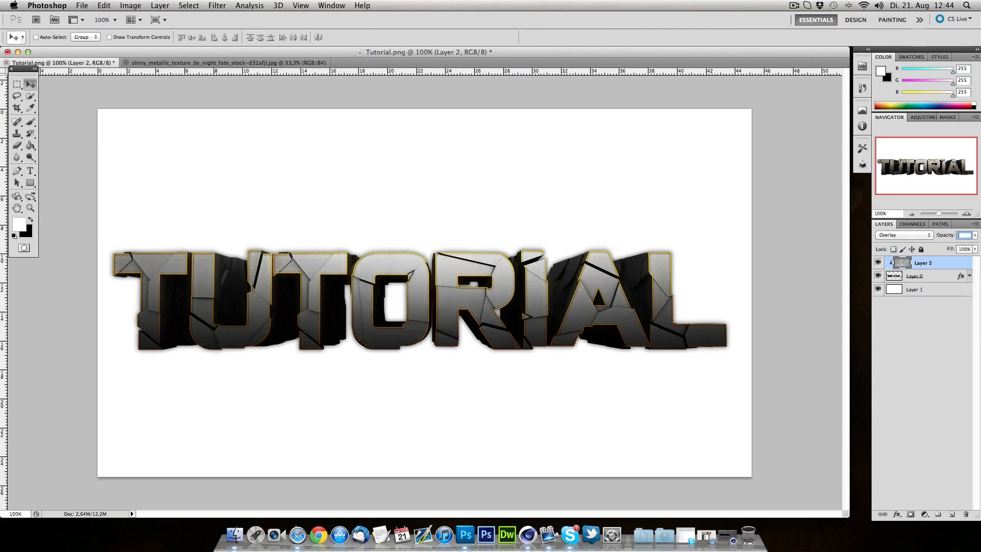
{"action": "type", "text": "70"}
{"action": "key", "text": "BackSpace"}
{"action": "key", "text": "BackSpace"}
{"action": "type", "text": "60"}
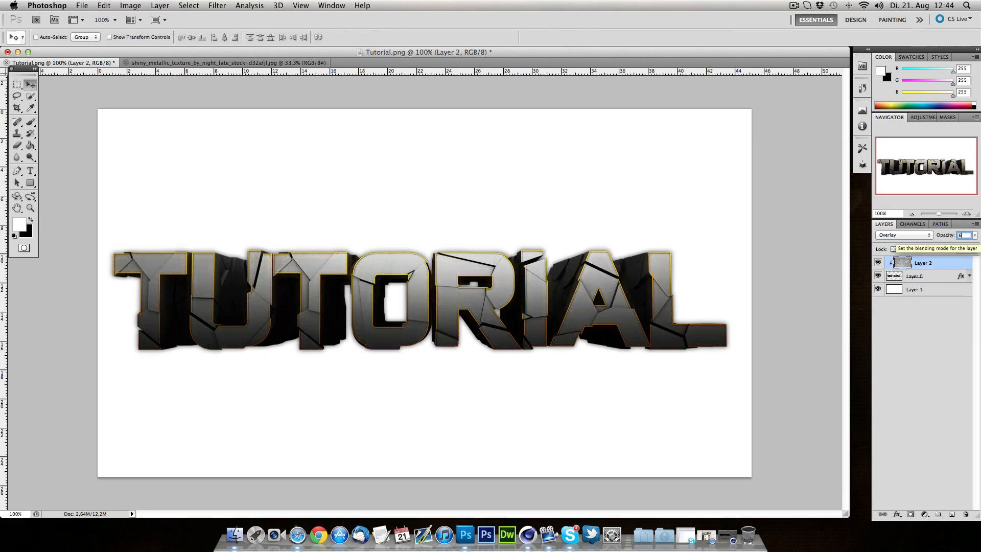
{"action": "key", "text": "Return"}
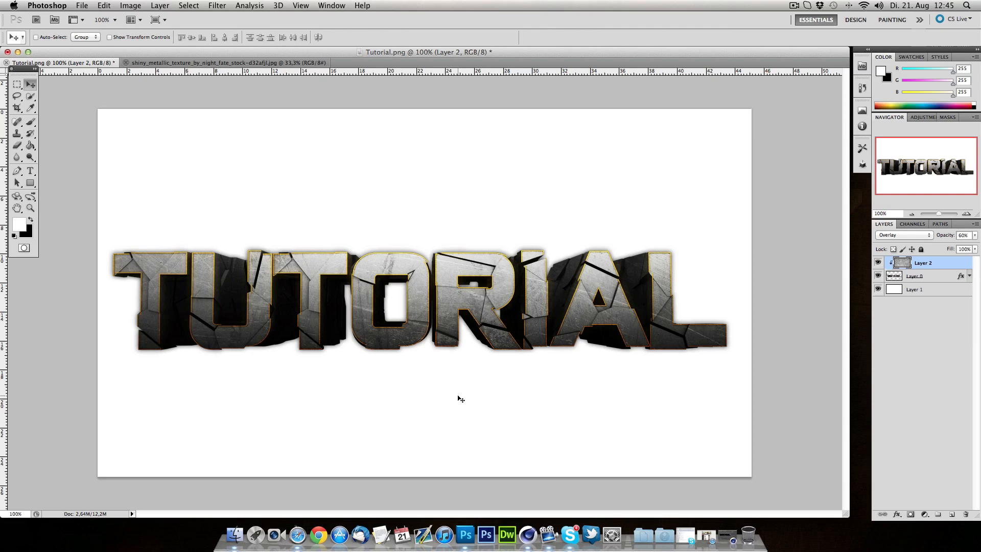
- Move the floating toolbox slightly lower, clear of the document tabs
{"action": "left_click_drag", "start_coordinate": [19, 69], "coordinate": [19, 79]}
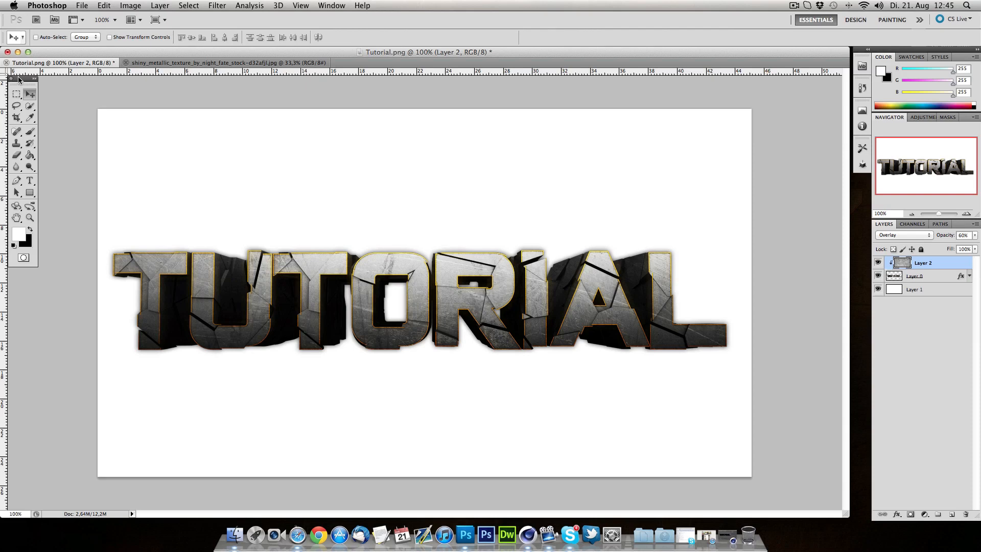